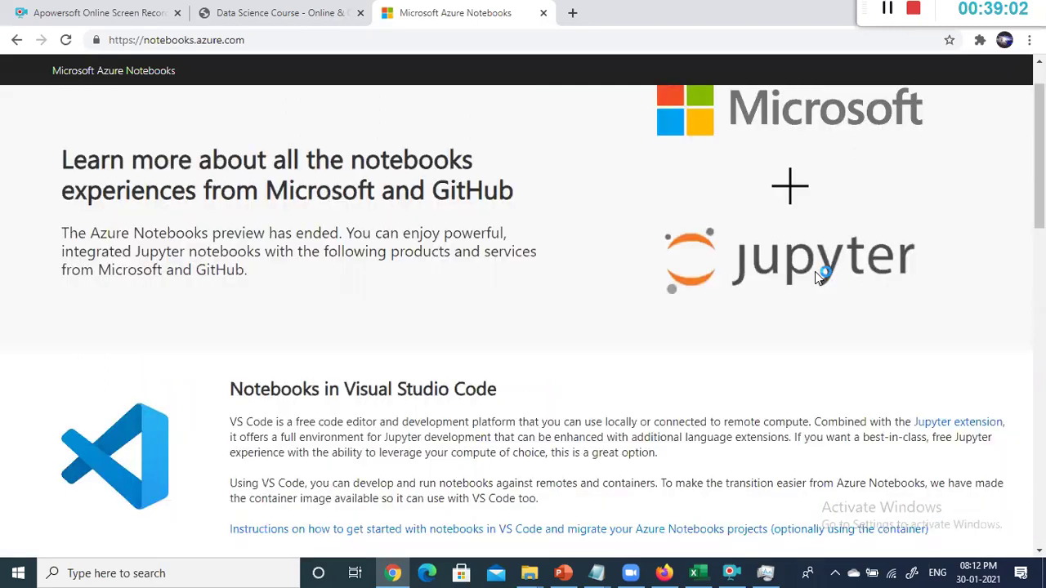
pyautogui.scroll(1, 242, 147)
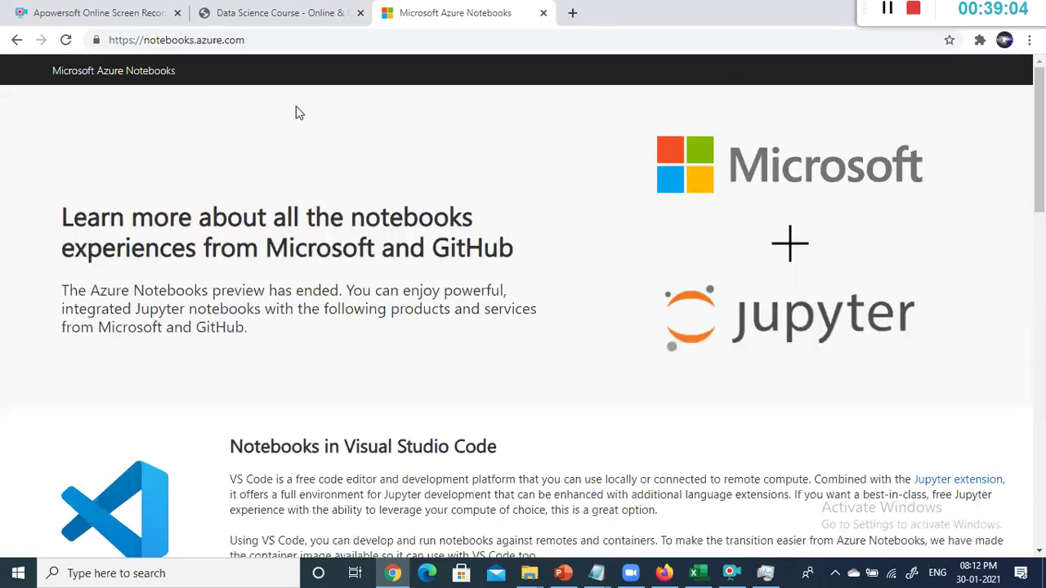
pyautogui.scroll(-1, 312, 121)
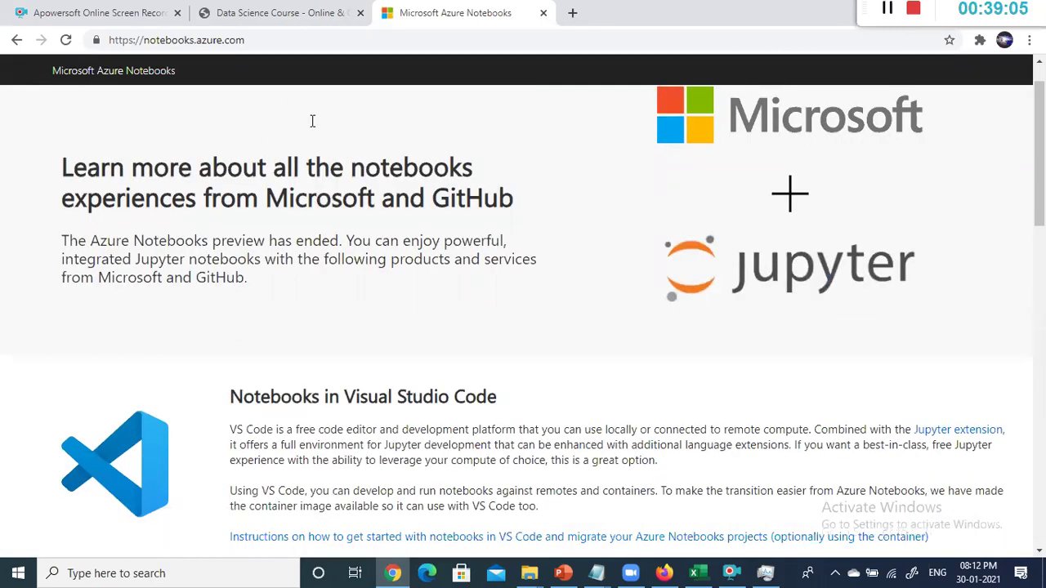
pyautogui.scroll(-5, 312, 121)
pyautogui.scroll(6, 313, 128)
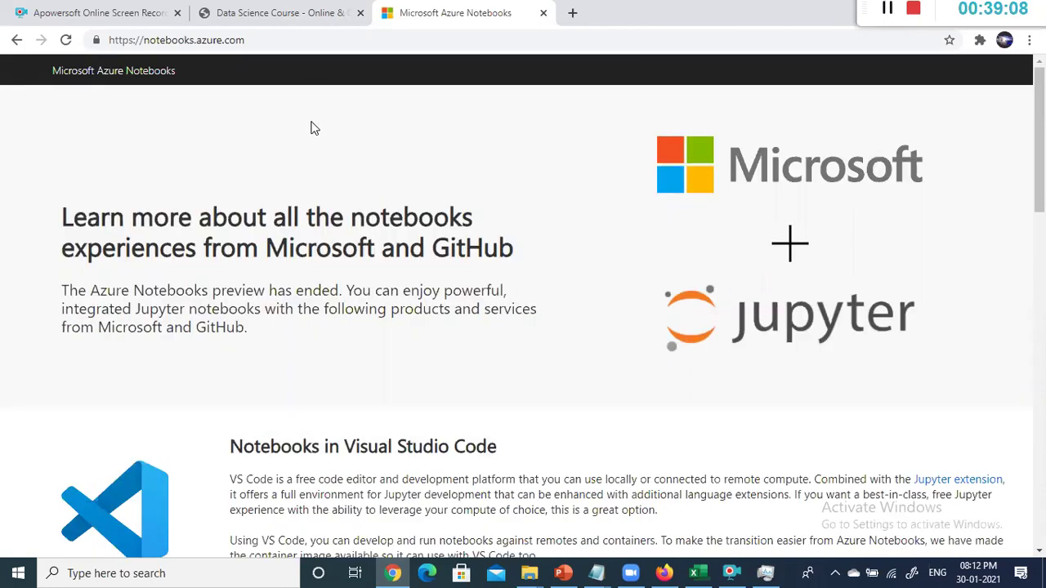
# Step: Load google.com in the browser tab showing the Azure Notebooks page
pyautogui.click(302, 42)
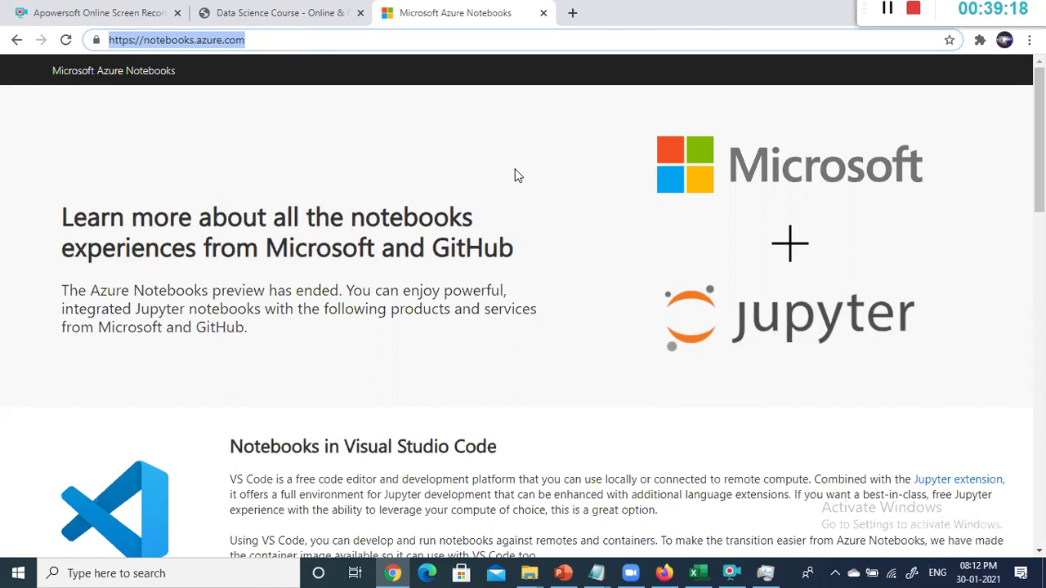
pyautogui.write('google.com')
pyautogui.press('Return')
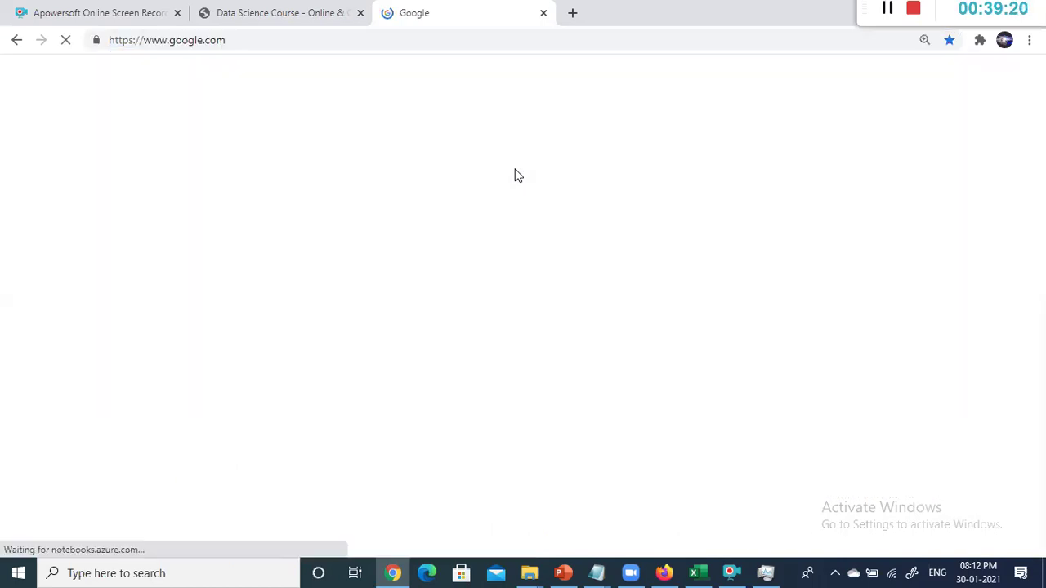
# Step: Search Google for "google colab" and open the Google Colab result
pyautogui.write('google ')
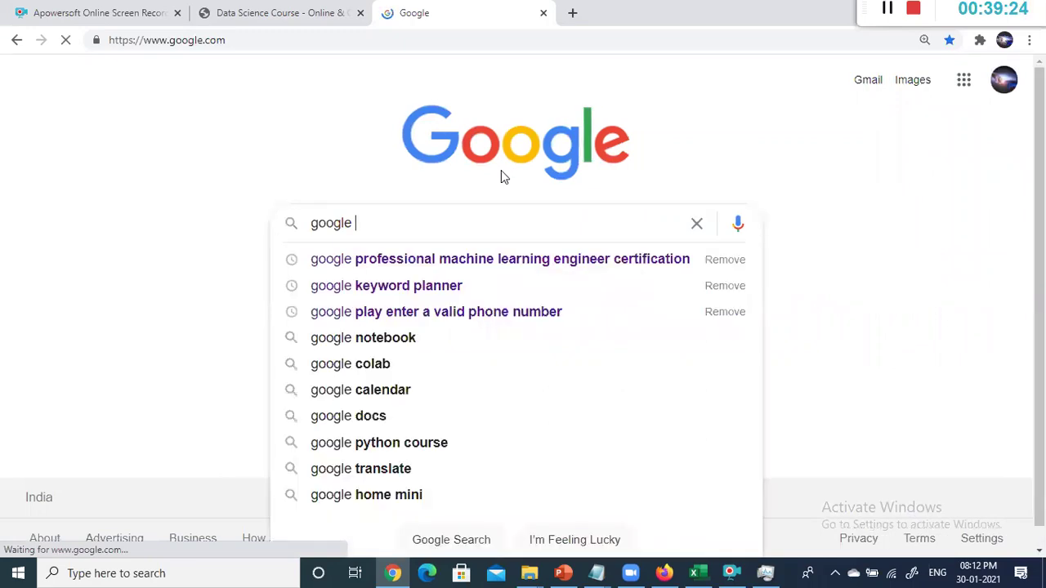
pyautogui.write('i')
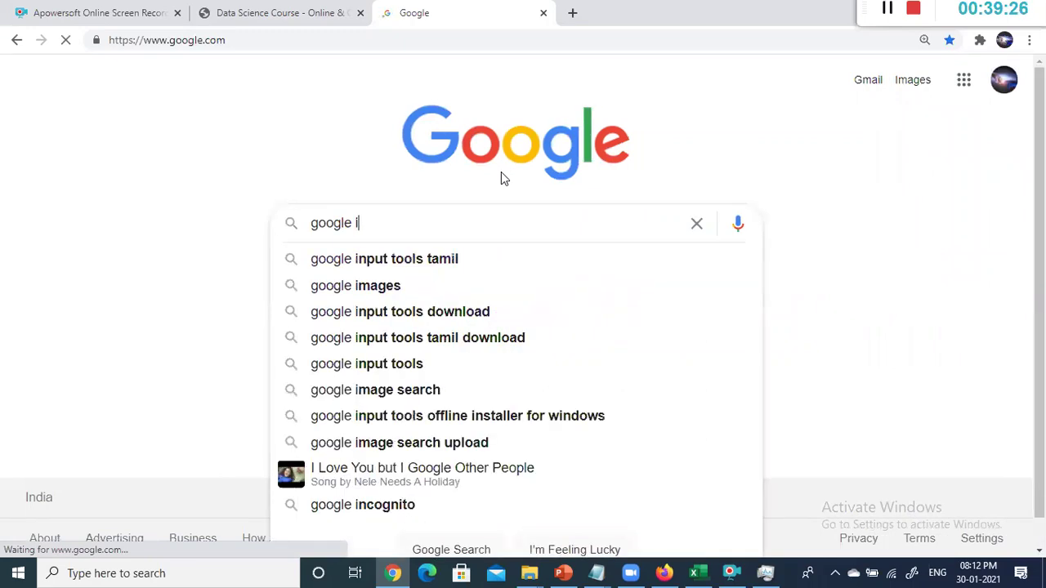
pyautogui.press('BackSpace')
pyautogui.write('j')
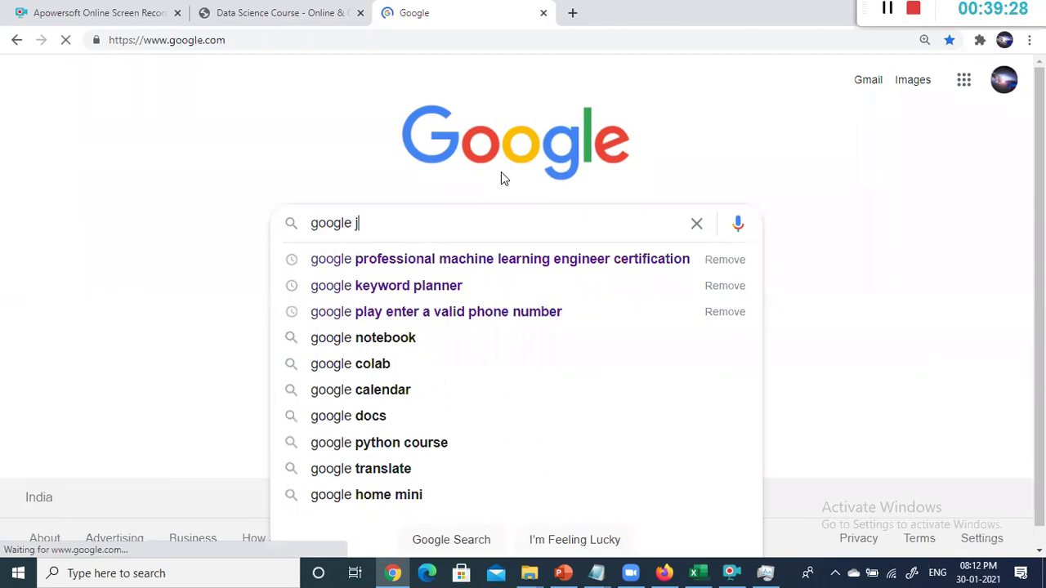
pyautogui.press('BackSpace')
pyautogui.write('col')
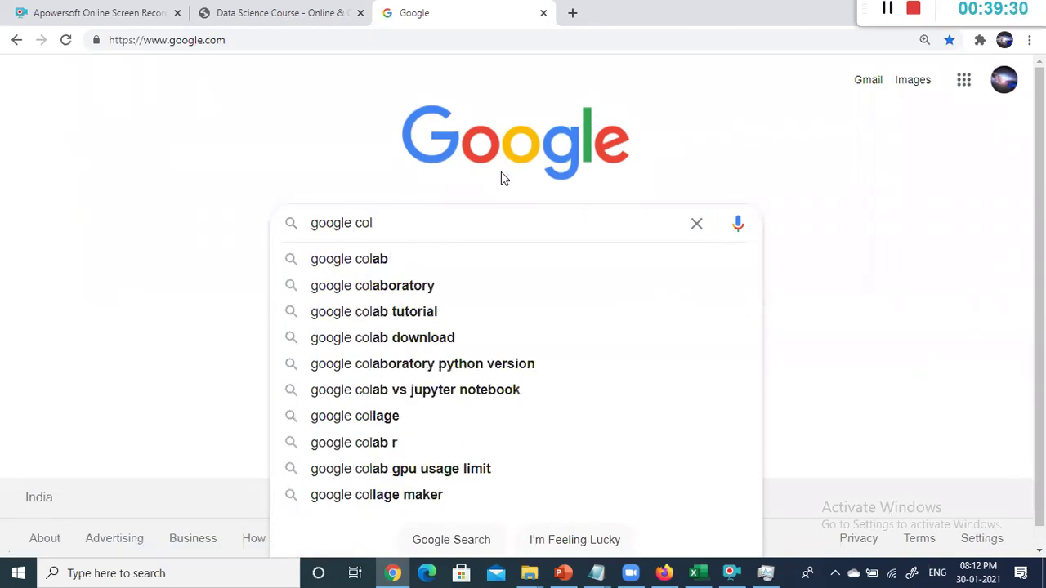
pyautogui.write('ab')
pyautogui.press('Return')
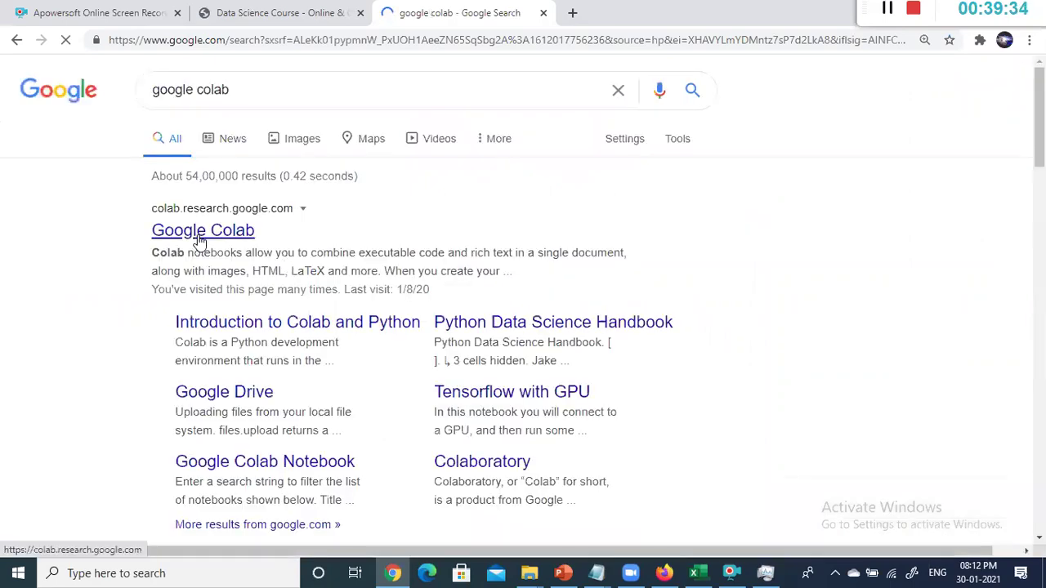
pyautogui.click(200, 233)
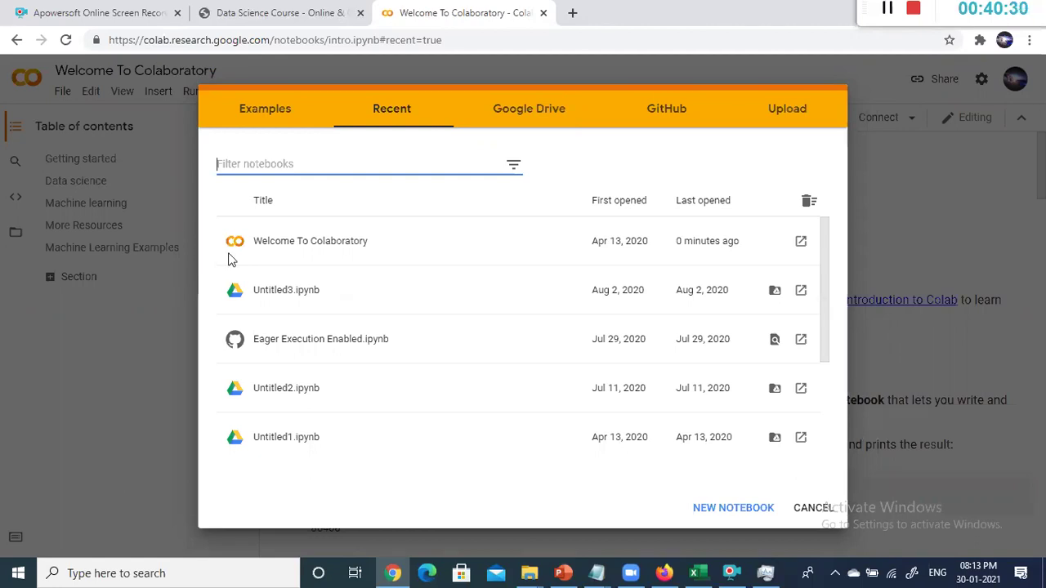
# Step: Dismiss the recent notebooks dialog and add an empty code cell at the end of the Welcome To Colaboratory notebook
pyautogui.click(163, 121)
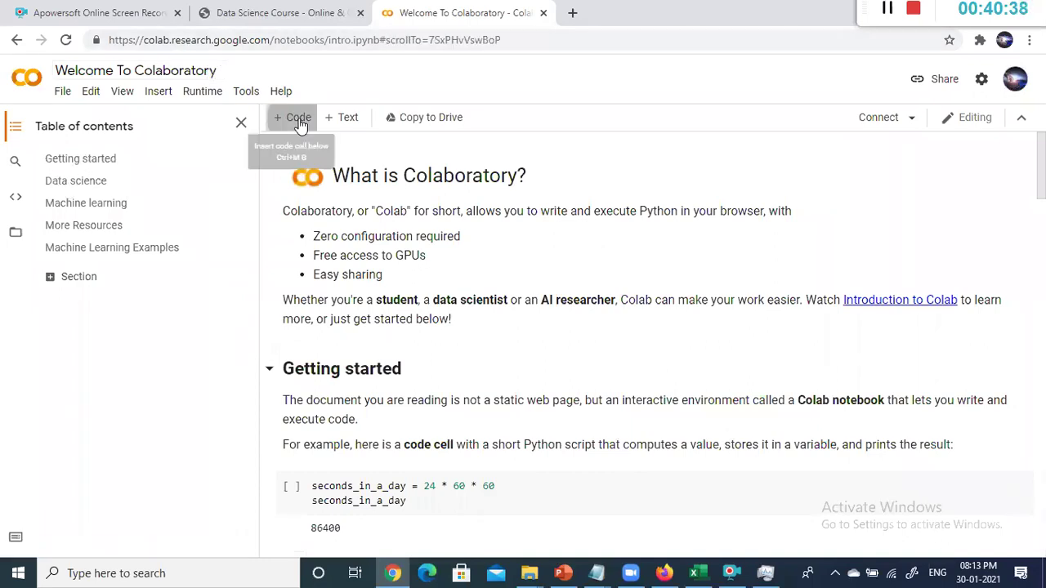
pyautogui.scroll(-20, 415, 249)
pyautogui.scroll(-3, 417, 335)
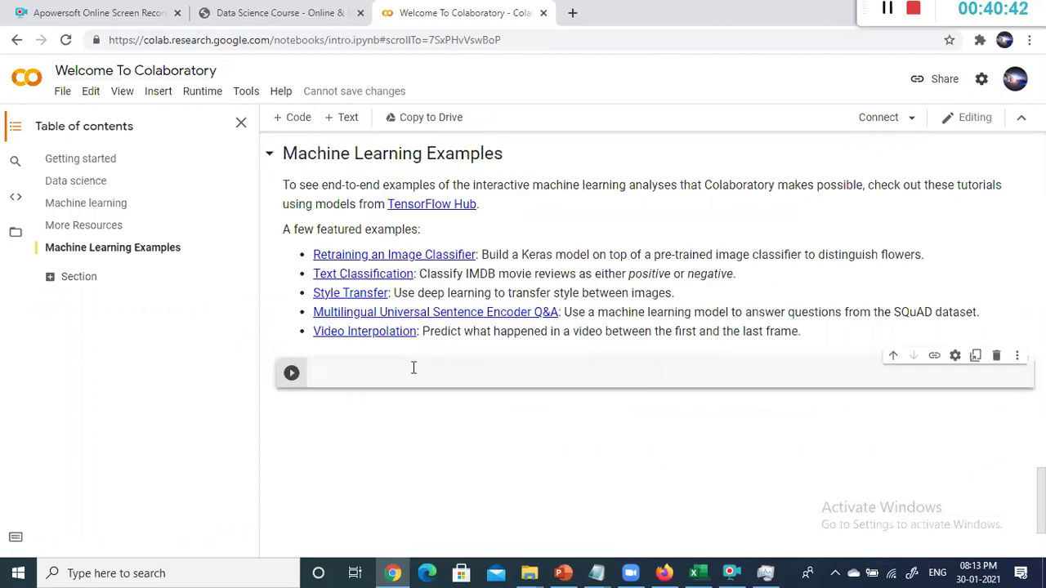
# Step: Write print("Welcome to the world of Python") in the new code cell and run it
pyautogui.write('print(:We')
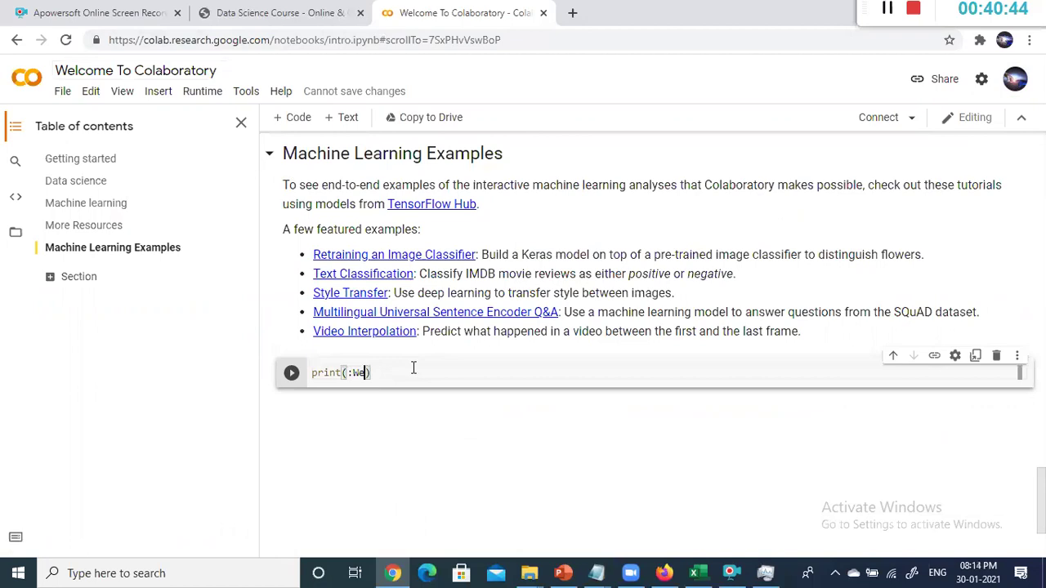
pyautogui.press('BackSpace')
pyautogui.press('BackSpace')
pyautogui.press('BackSpace')
pyautogui.write('"Welcome to the ')
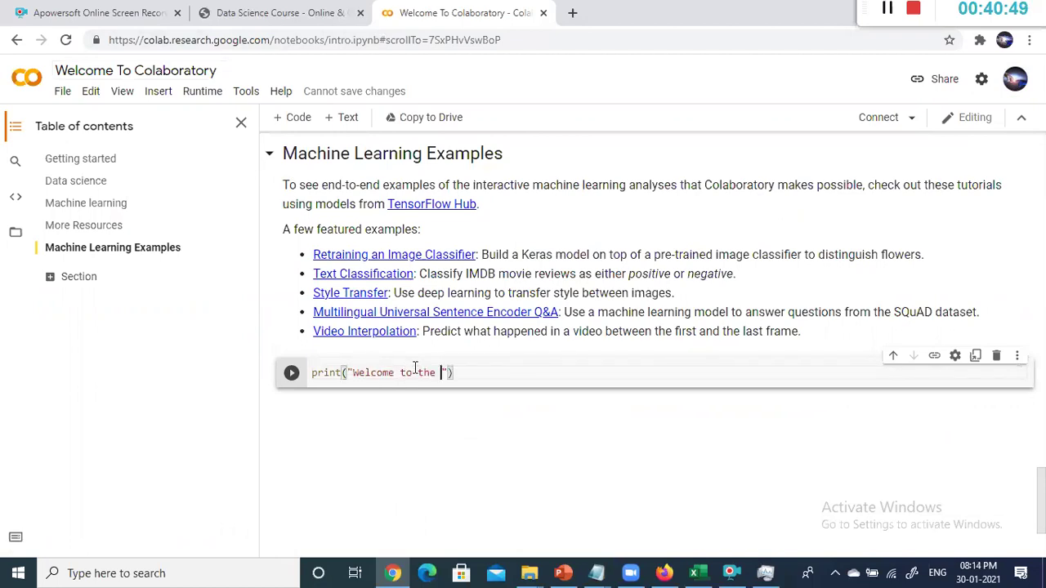
pyautogui.write('world of Python')
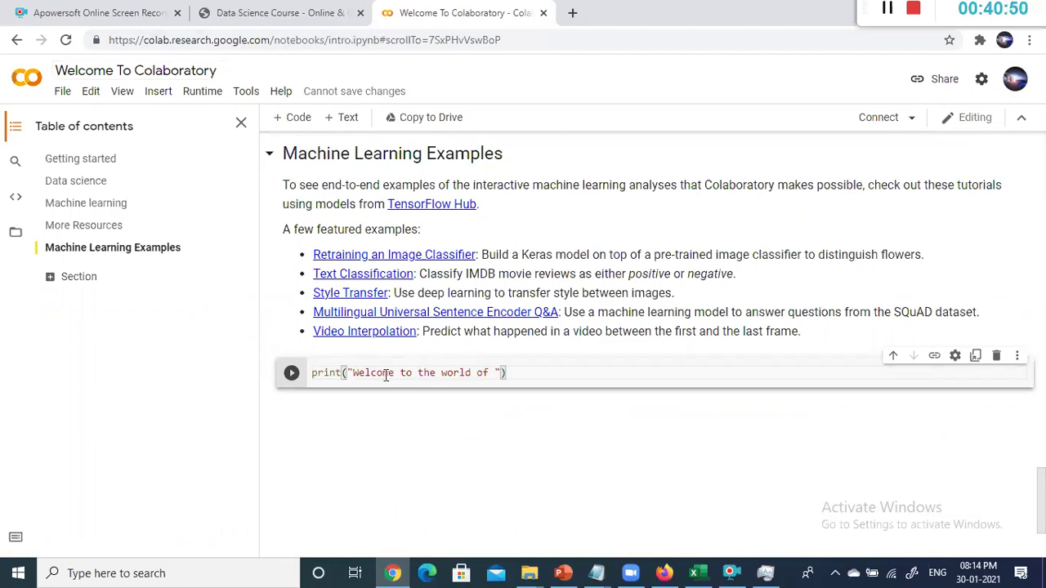
pyautogui.click(291, 373)
pyautogui.hotkey('ctrl', 'Return')
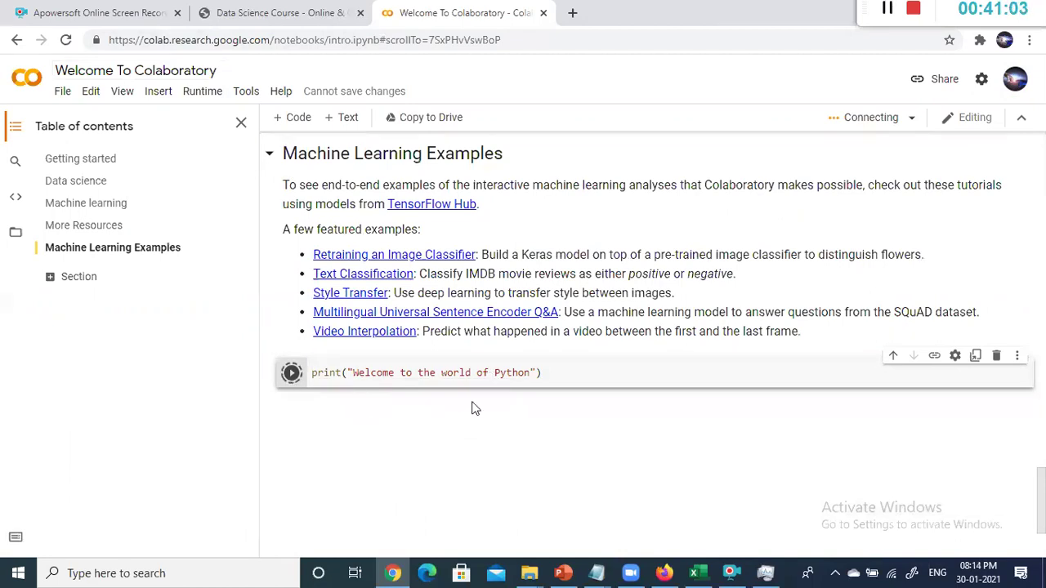
pyautogui.moveTo(463, 402)
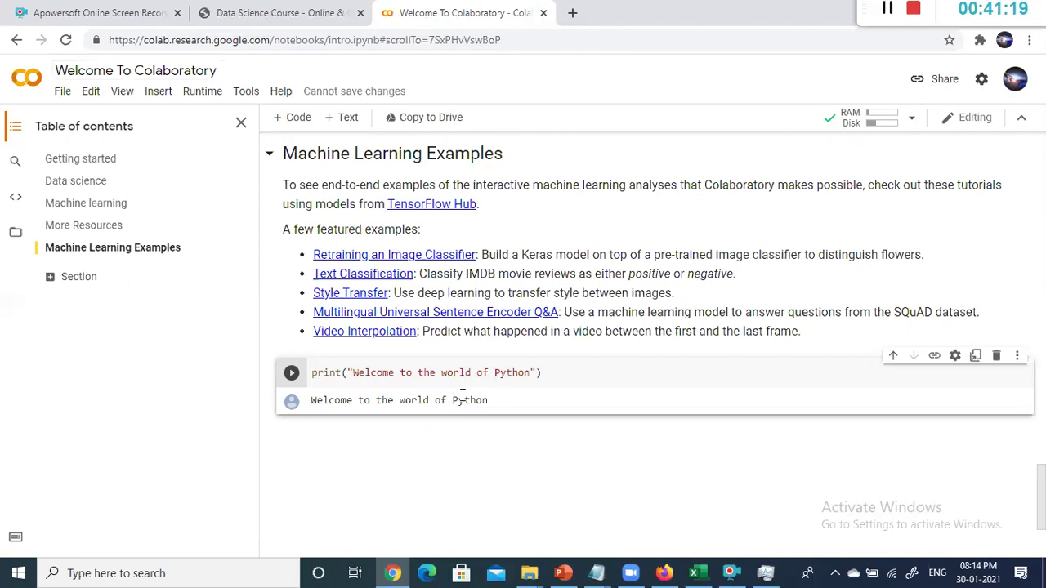
pyautogui.click(139, 573)
pyautogui.write('nitp')
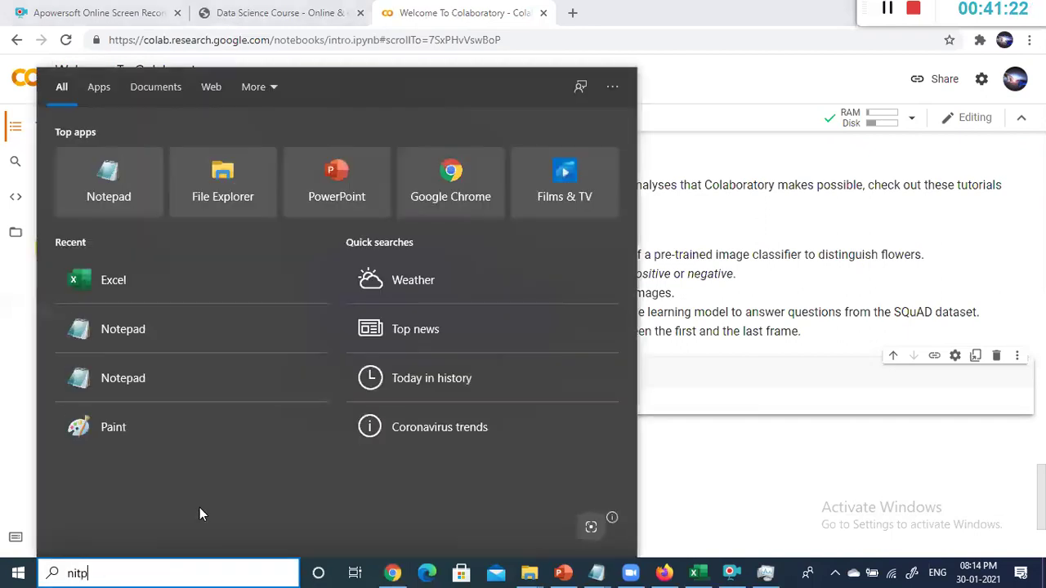
pyautogui.press('BackSpace')
pyautogui.press('BackSpace')
pyautogui.press('BackSpace')
pyautogui.write('te')
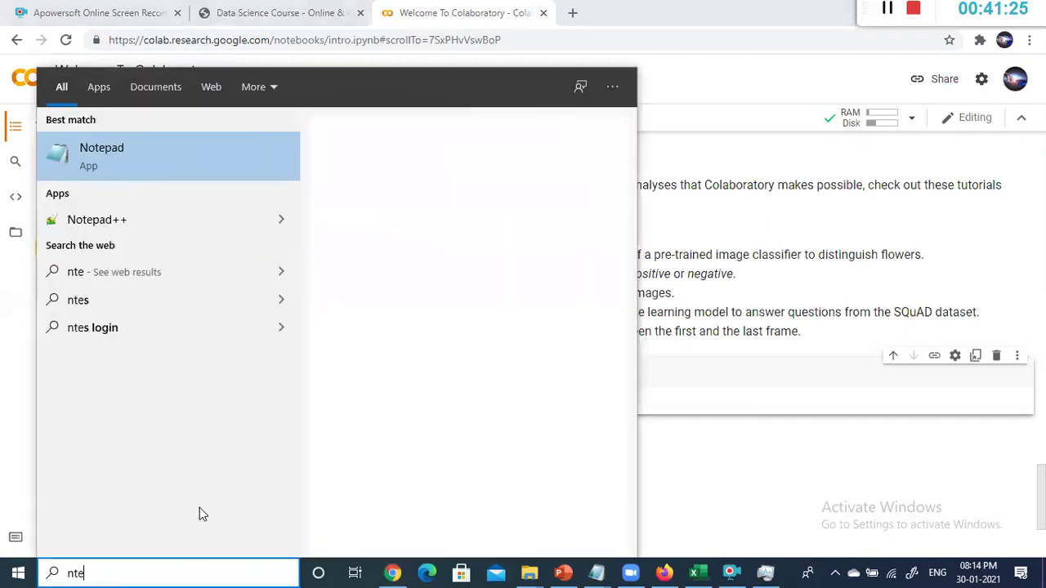
pyautogui.press('BackSpace')
pyautogui.press('BackSpace')
pyautogui.write('otpad')
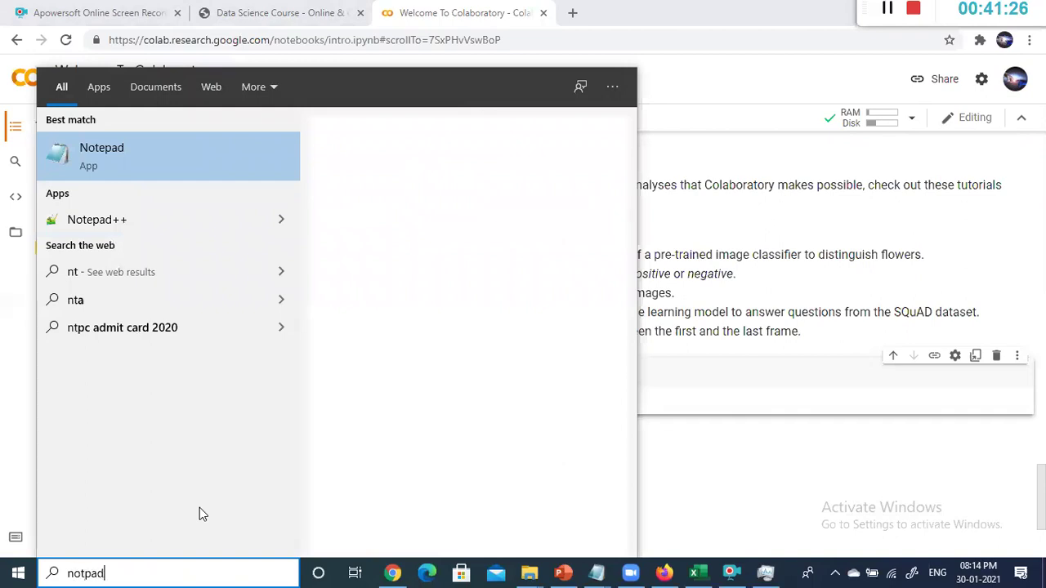
pyautogui.press('BackSpace')
pyautogui.press('BackSpace')
pyautogui.press('BackSpace')
pyautogui.press('BackSpace')
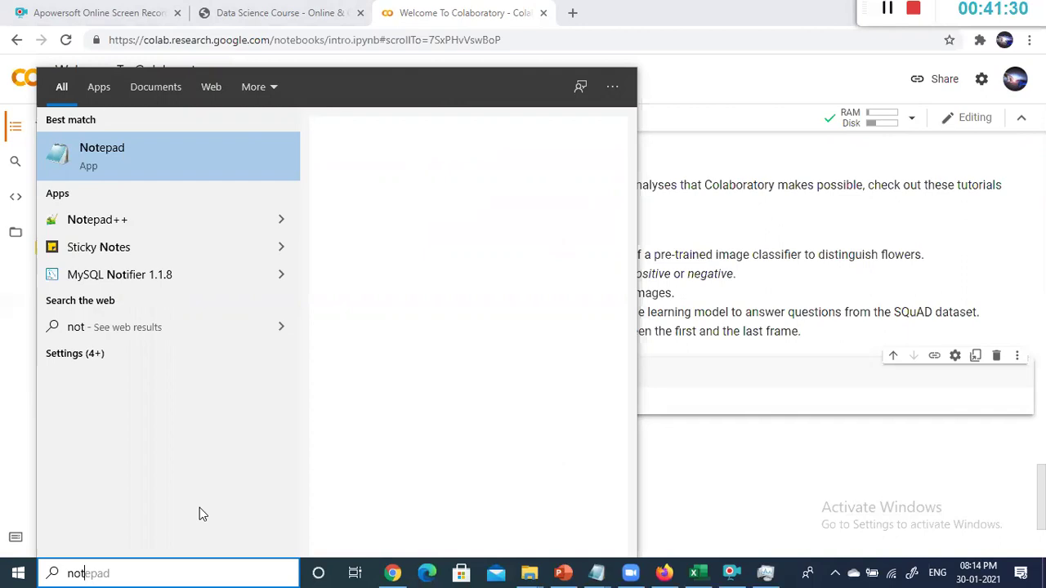
pyautogui.write('pad')
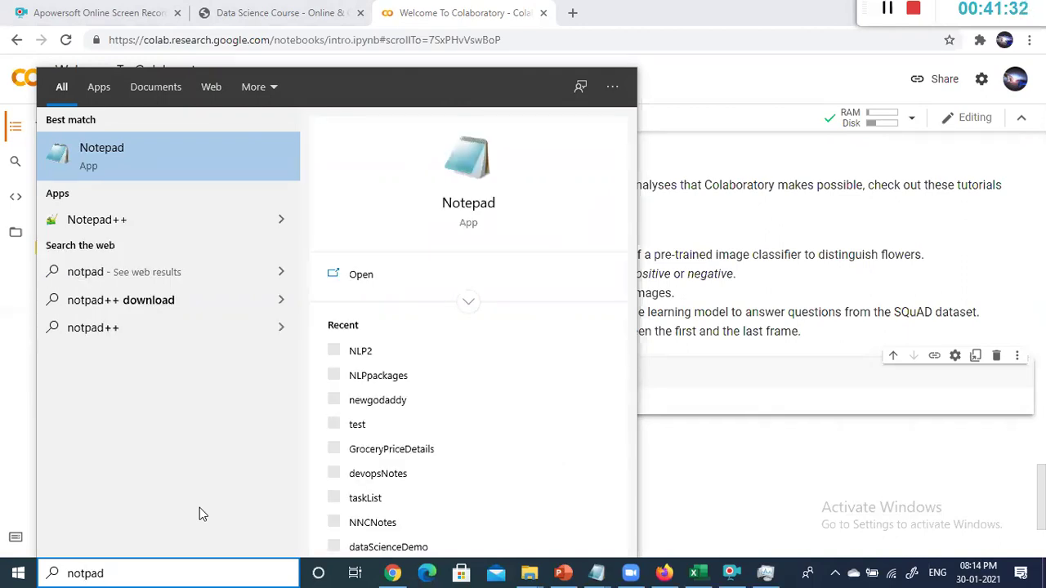
pyautogui.write(' test.py')
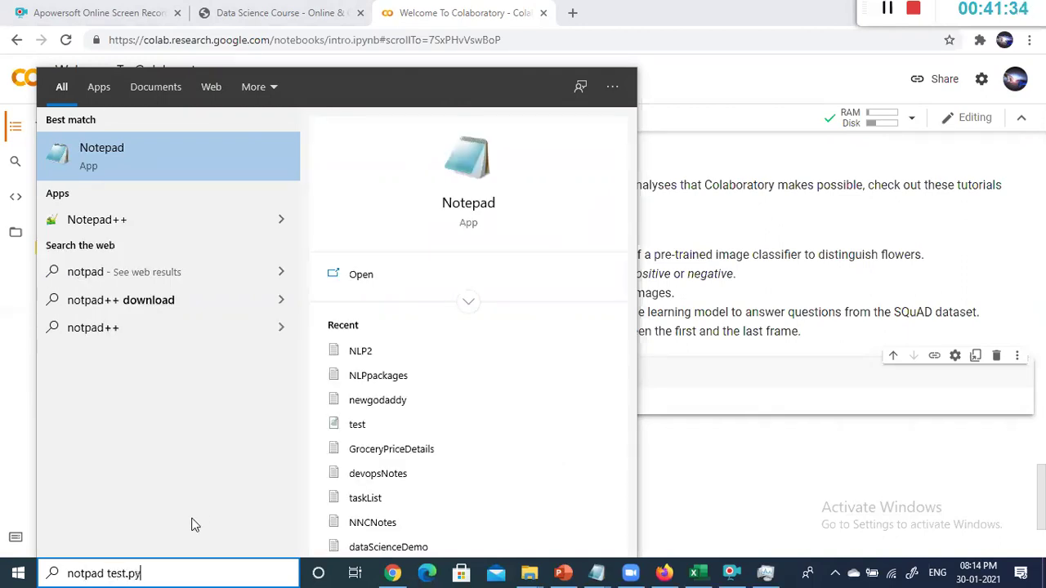
pyautogui.press('Escape')
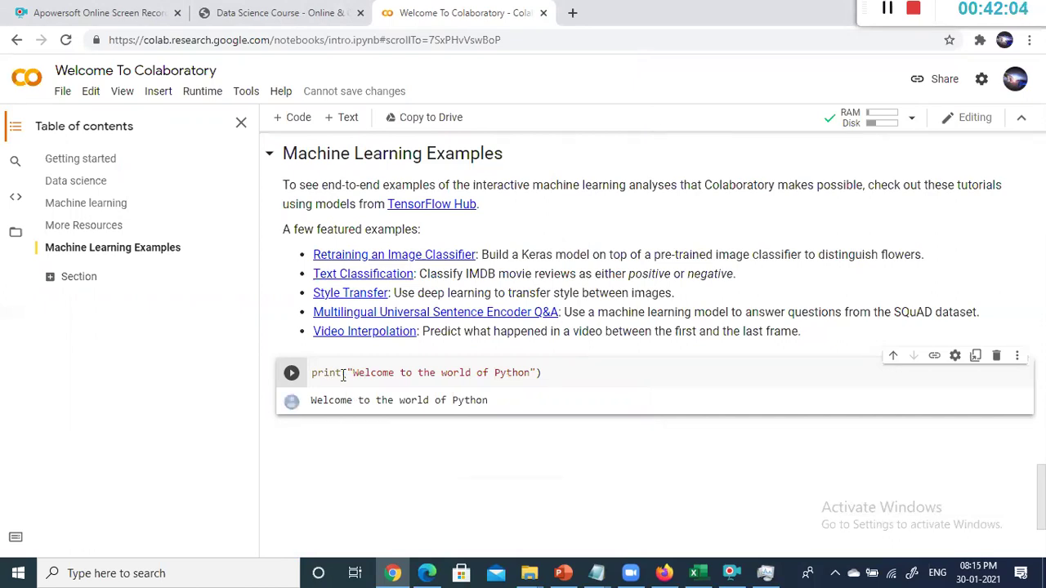
# Step: Compare the print statement with the output line beneath it by highlighting each one in turn
pyautogui.hotkey('shift', 'Home')
pyautogui.moveTo(325, 403); pyautogui.dragTo(525, 406)
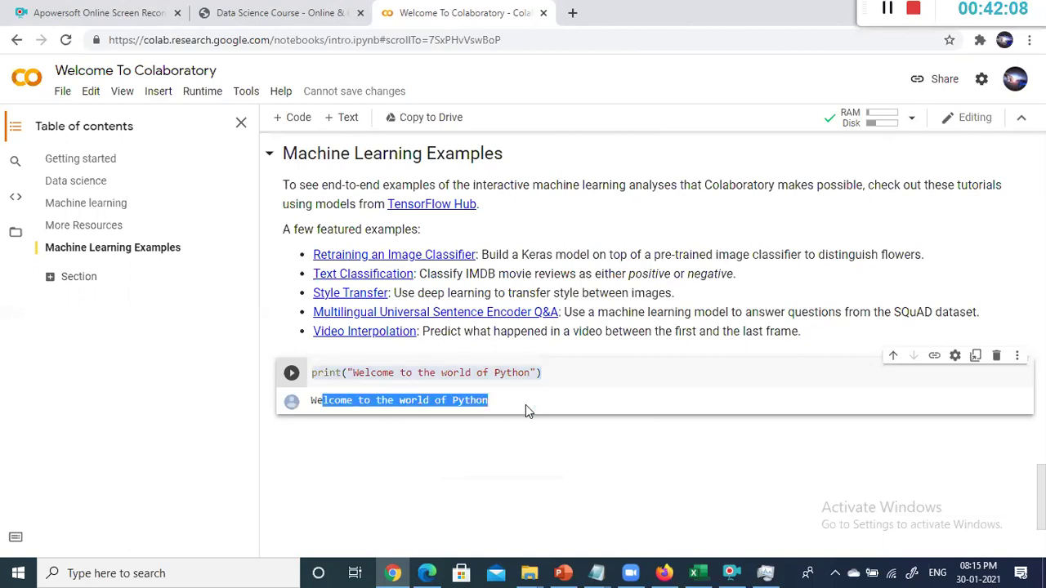
pyautogui.click(620, 366)
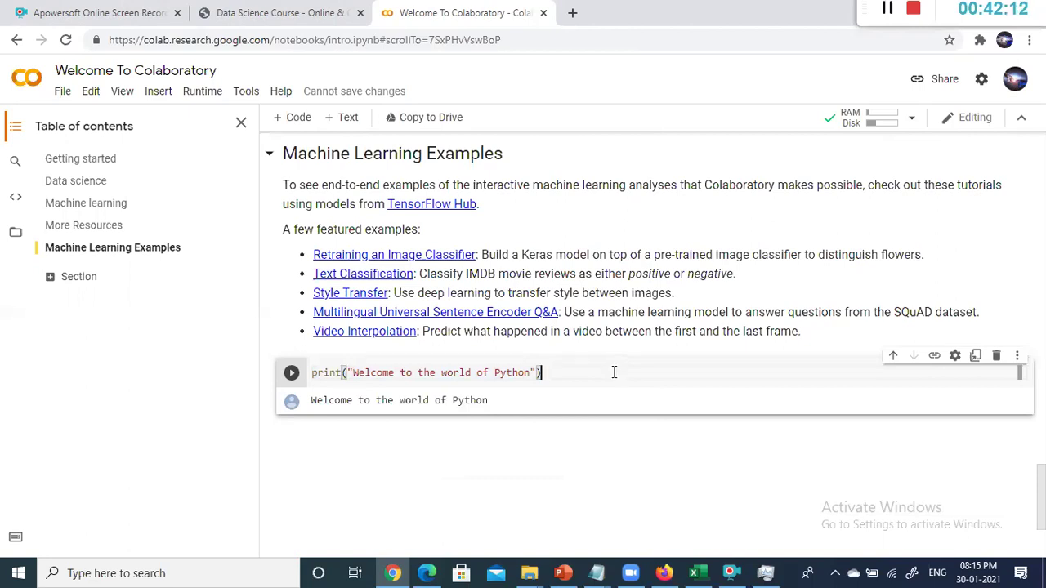
pyautogui.moveTo(317, 403); pyautogui.dragTo(523, 400)
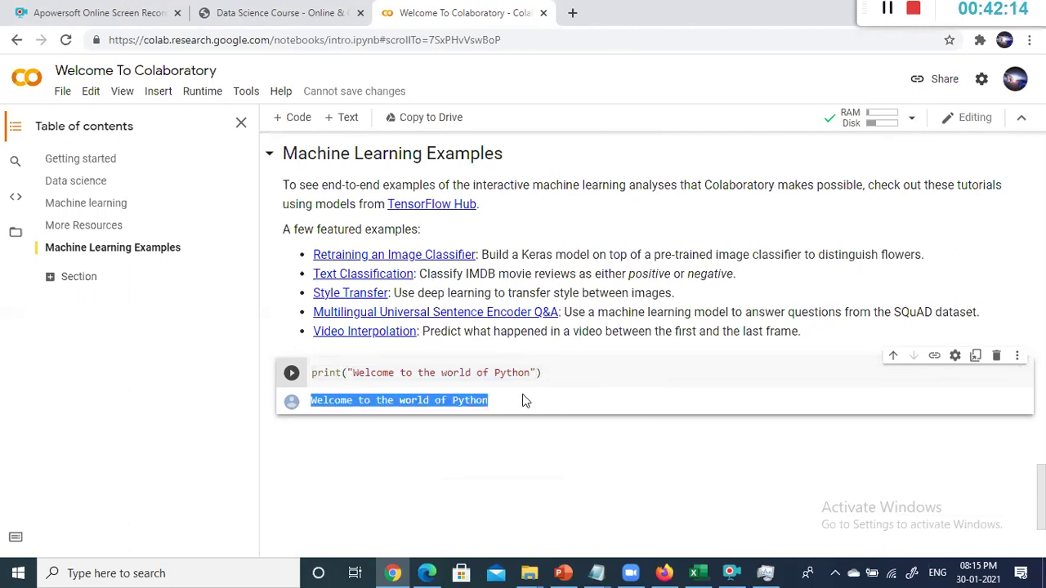
pyautogui.tripleClick(315, 372)
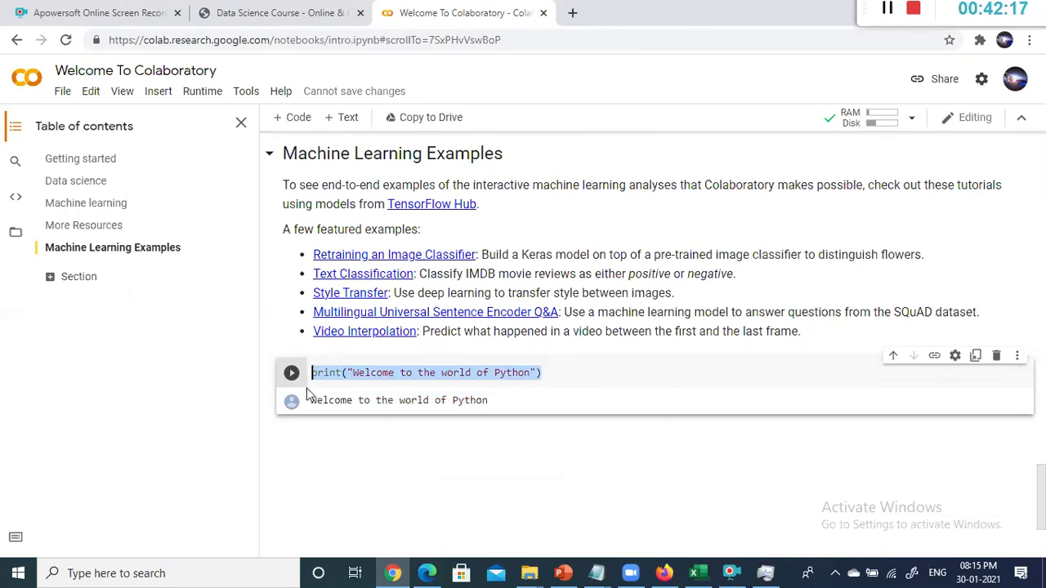
pyautogui.tripleClick(549, 406)
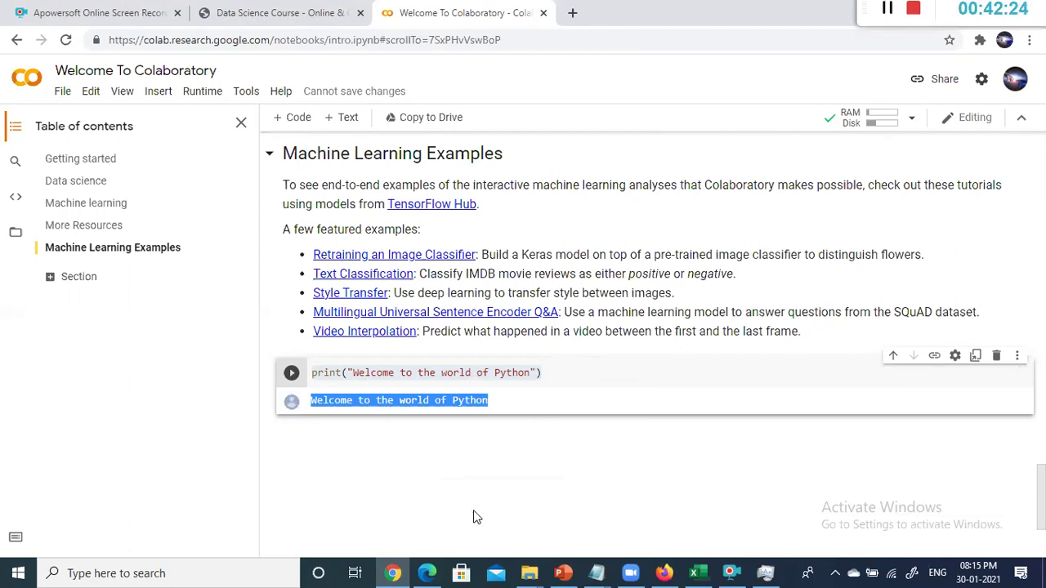
# Step: Add an empty code cell directly below the executed print cell
pyautogui.click(378, 373)
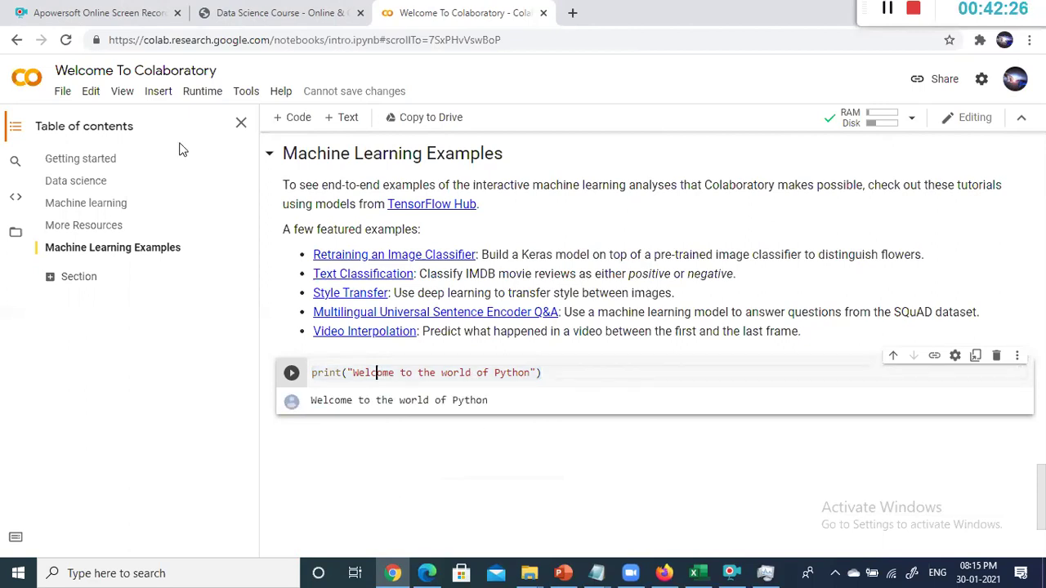
pyautogui.click(282, 120)
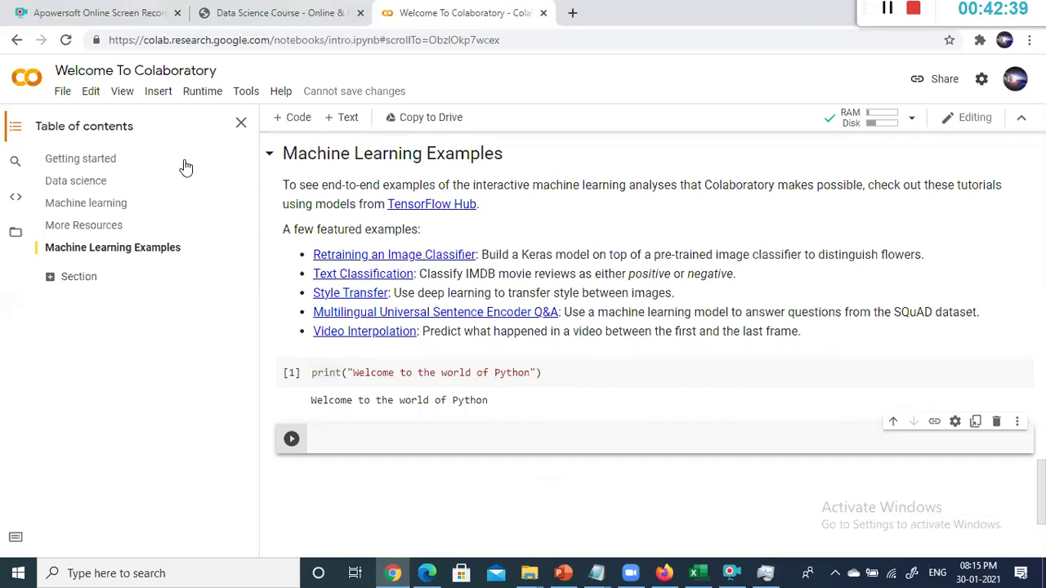
# Step: Switch to Notepad to review the Python, R and SAS setup notes, and return to the Colab notebook
pyautogui.hotkey('alt', 'Tab')
pyautogui.hotkey('alt', 'Tab')
pyautogui.hotkey('alt', 'Tab')
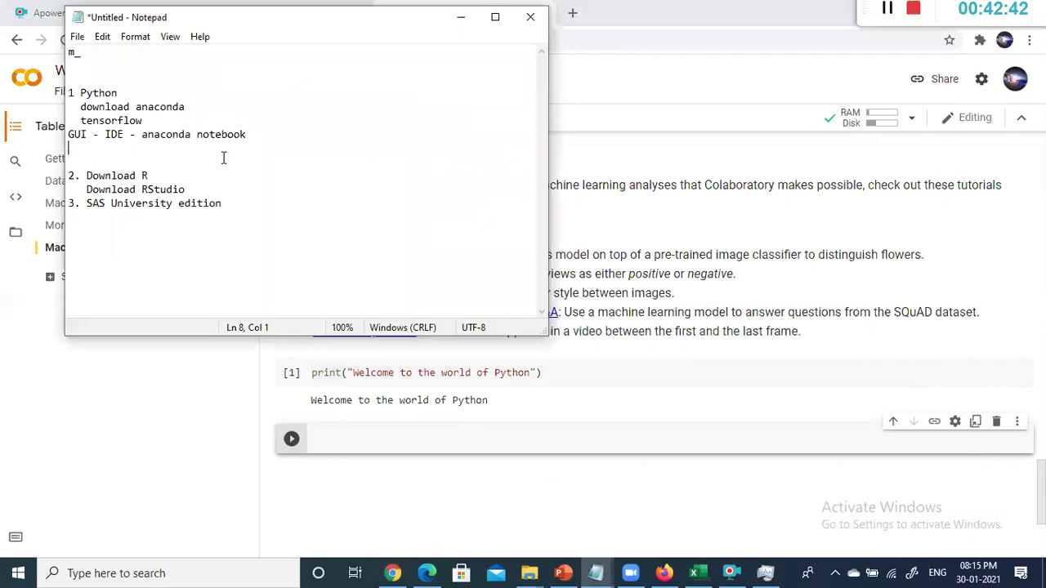
pyautogui.click(187, 119)
pyautogui.click(348, 143)
pyautogui.click(585, 146)
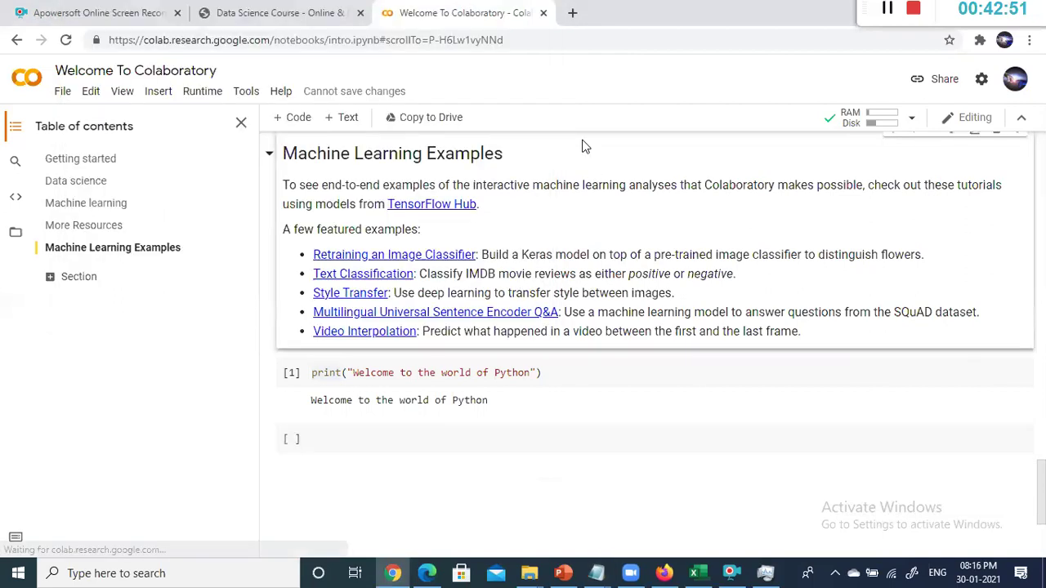
pyautogui.click(314, 25)
pyautogui.click(292, 40)
pyautogui.write('w')
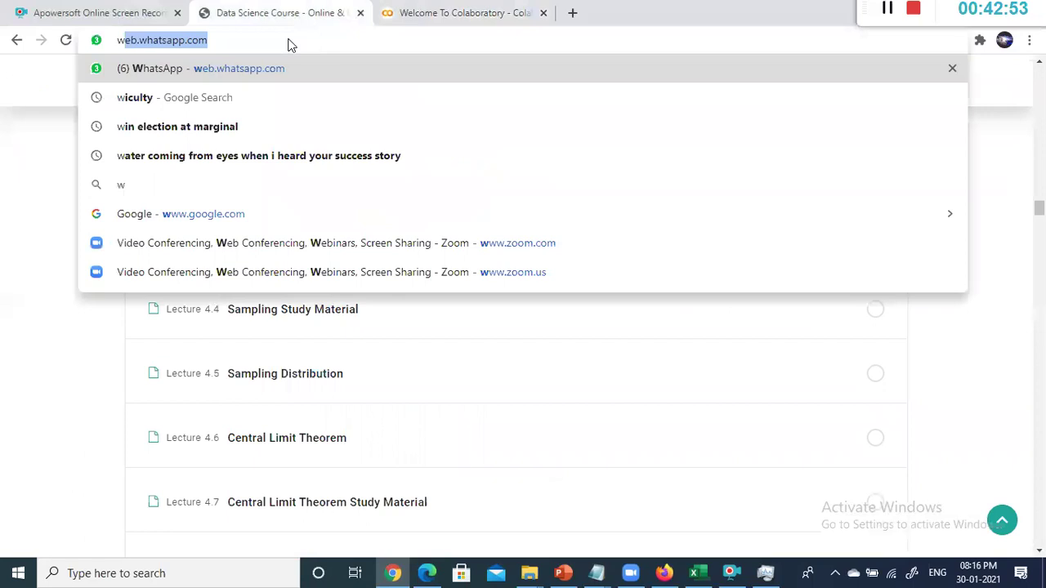
pyautogui.write('ww')
pyautogui.press('Return')
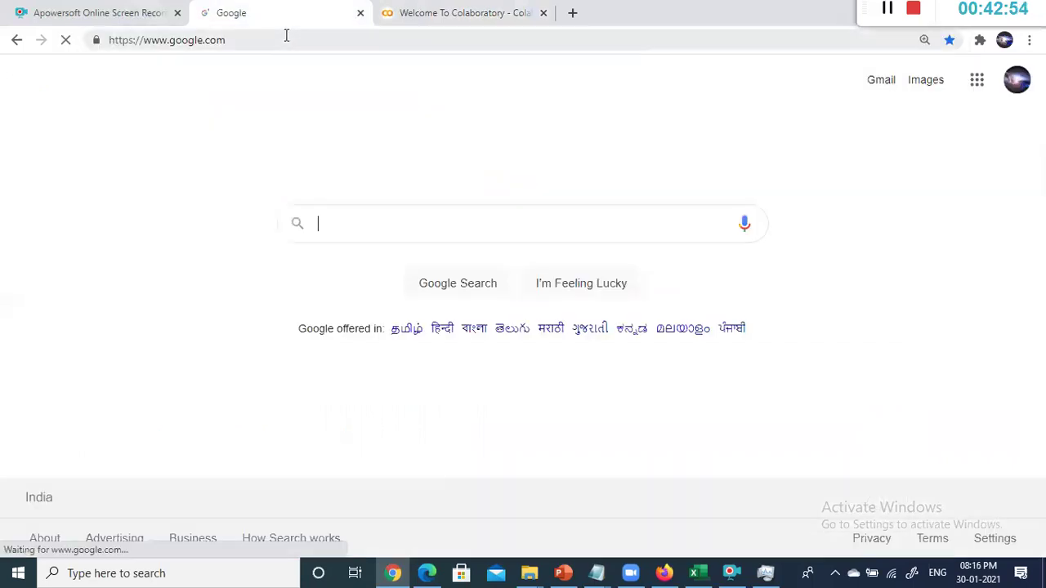
# Step: Search Google for an Anaconda download and open the Anaconda Individual Edition product page
pyautogui.write('downlaod')
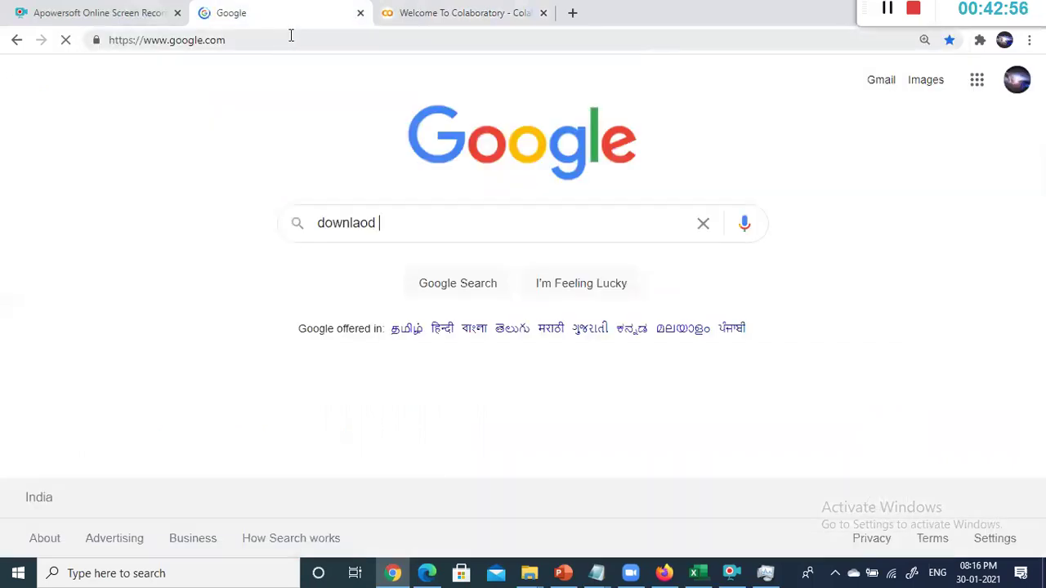
pyautogui.press('BackSpace')
pyautogui.press('BackSpace')
pyautogui.press('BackSpace')
pyautogui.press('BackSpace')
pyautogui.press('BackSpace')
pyautogui.write('load')
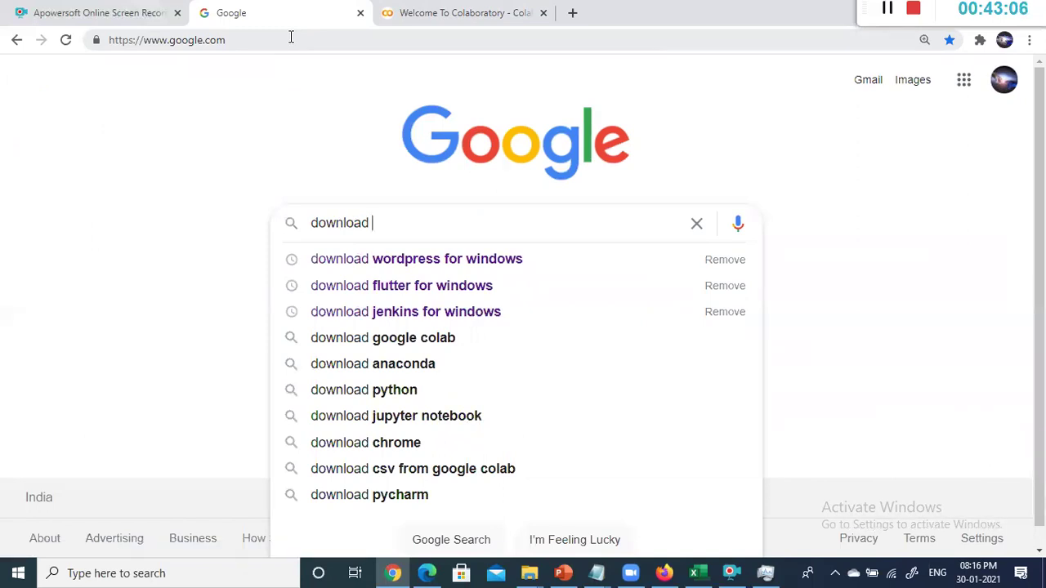
pyautogui.write(' anaconda')
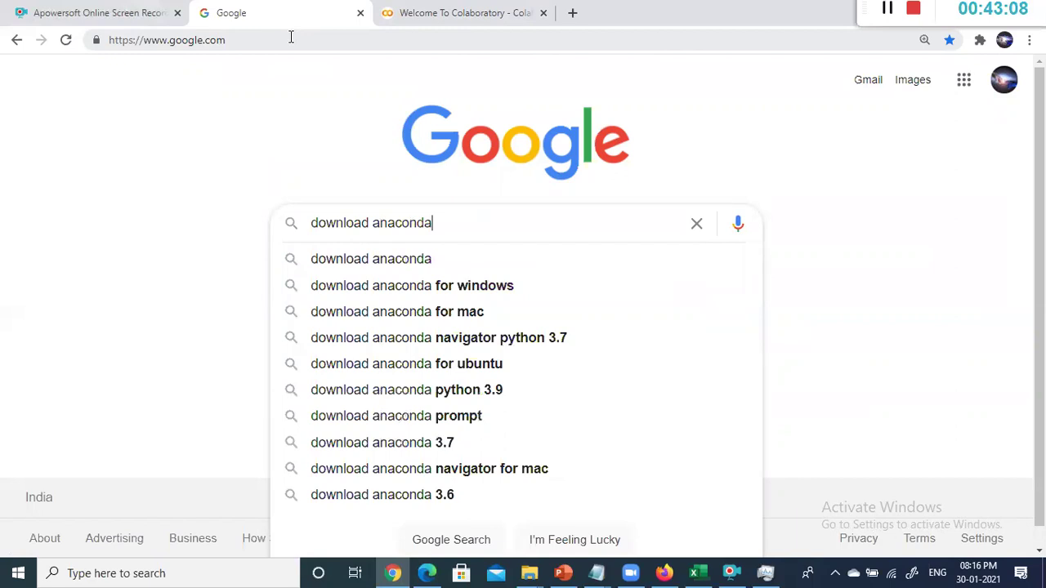
pyautogui.press('Down')
pyautogui.press('Down')
pyautogui.press('Return')
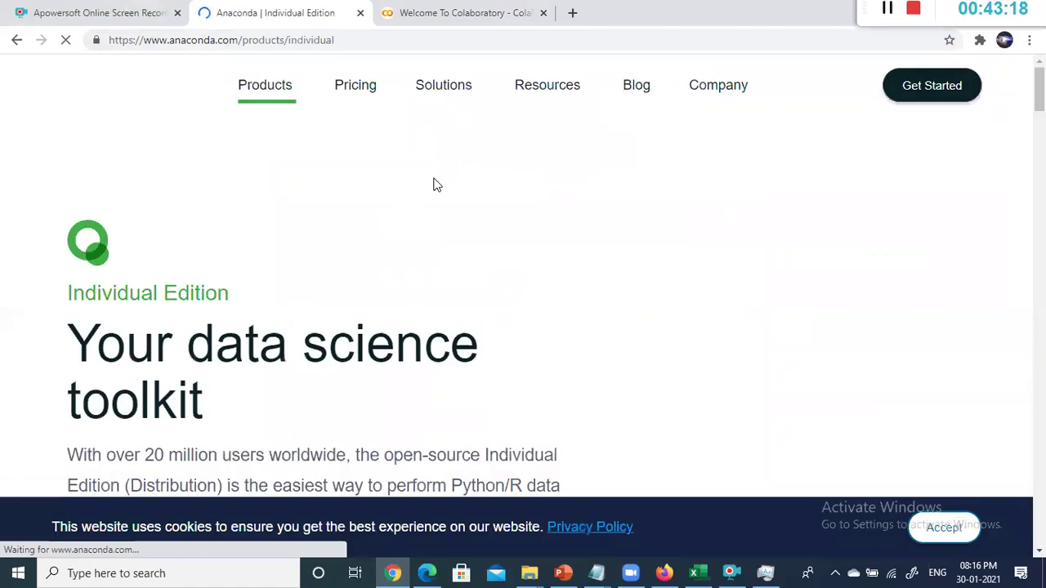
# Step: Look over the Individual Edition introduction and use its download link to reach the Anaconda Installers section
pyautogui.scroll(-3, 400, 145)
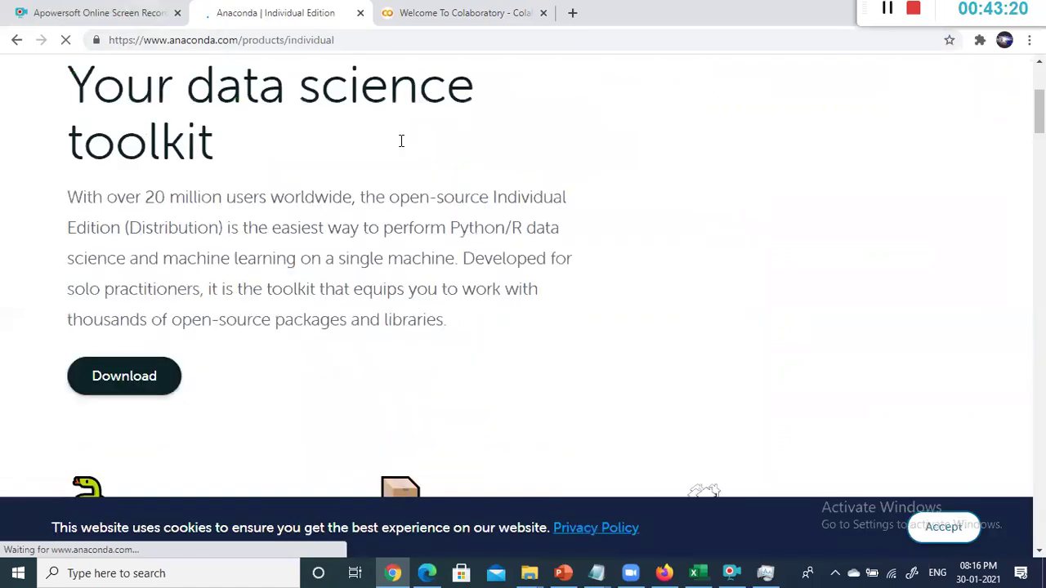
pyautogui.scroll(-5, 401, 140)
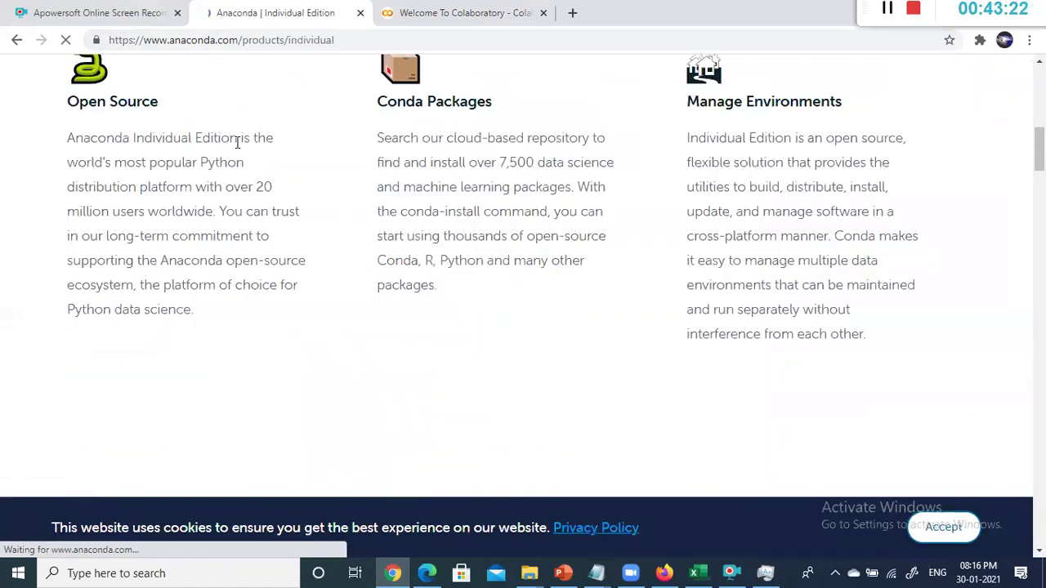
pyautogui.scroll(3, 236, 147)
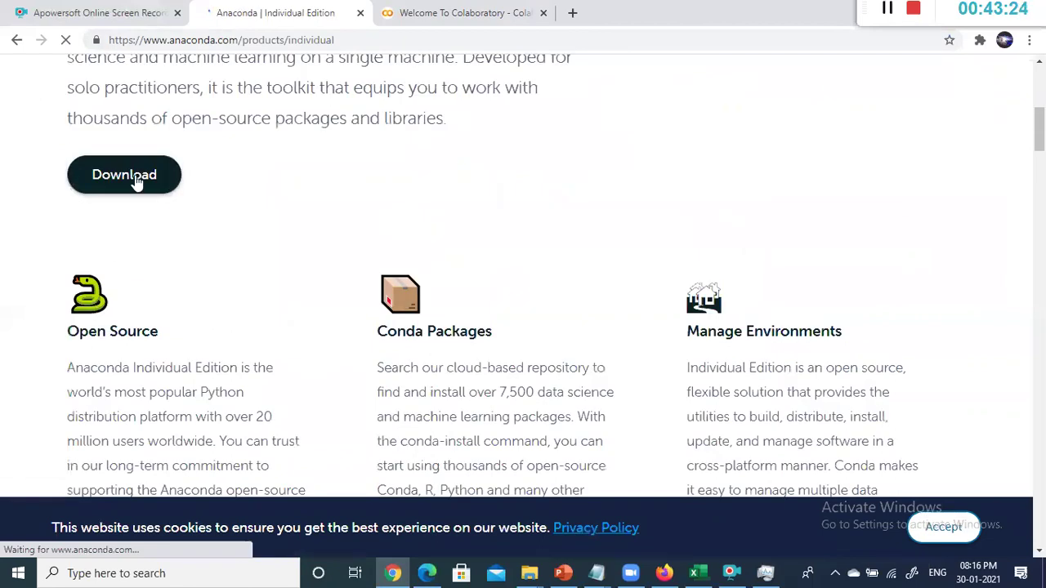
pyautogui.scroll(-3, 155, 247)
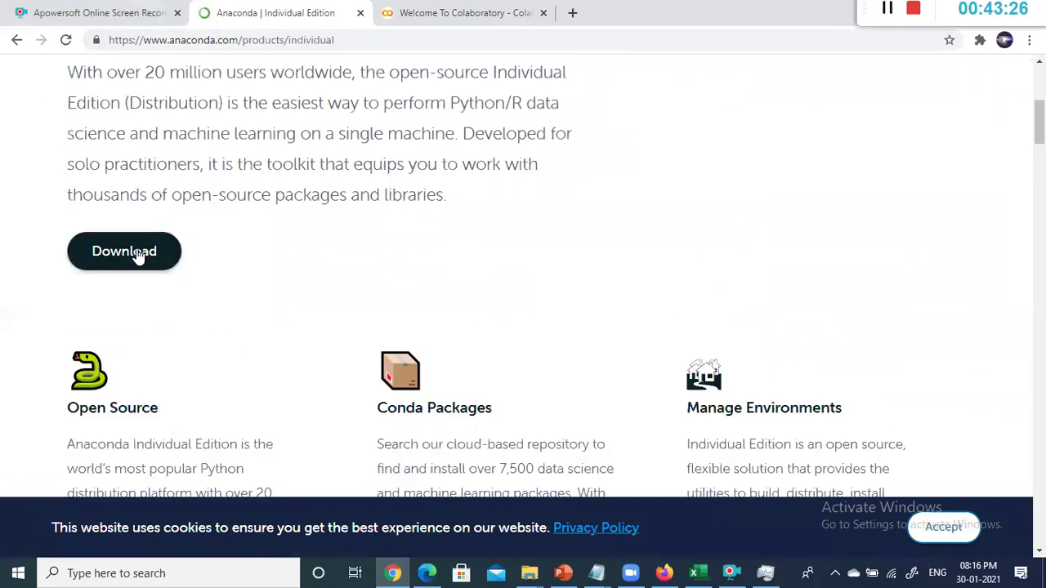
pyautogui.click(139, 253)
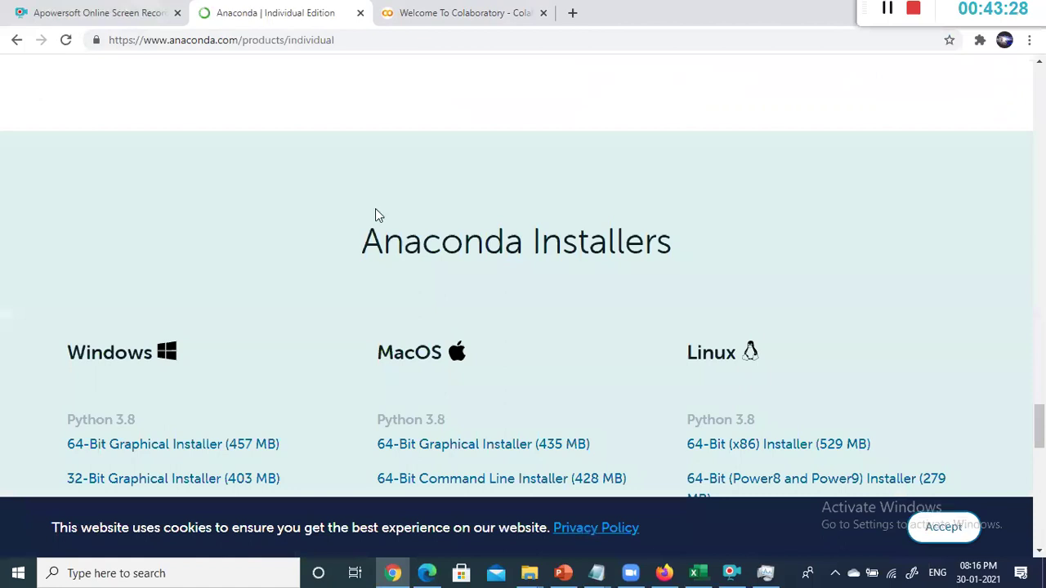
# Step: Examine the Anaconda installers for Windows, MacOS and Linux and the additional installers beneath them
pyautogui.scroll(-2, 114, 303)
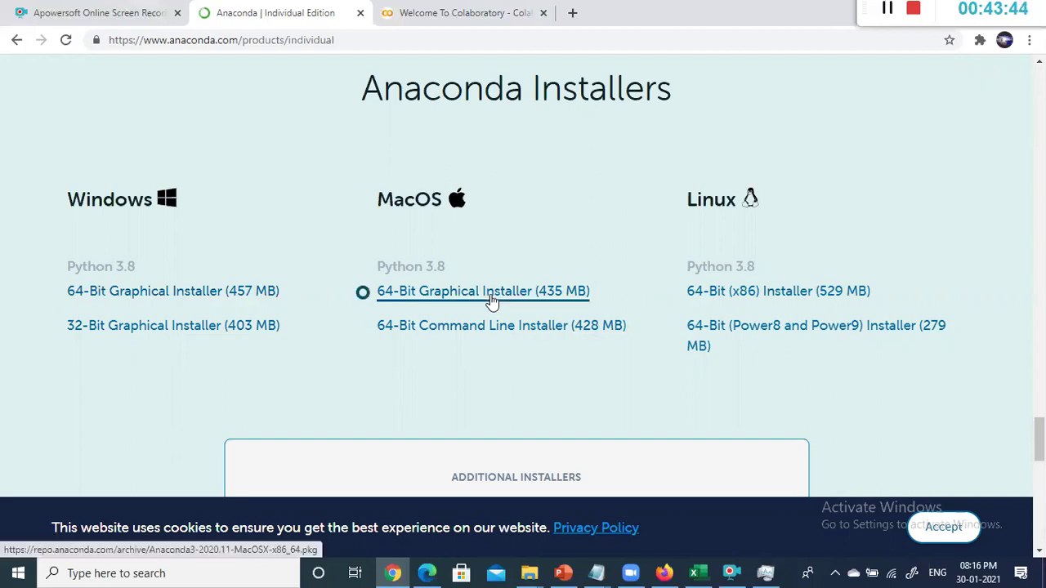
pyautogui.scroll(2, 491, 299)
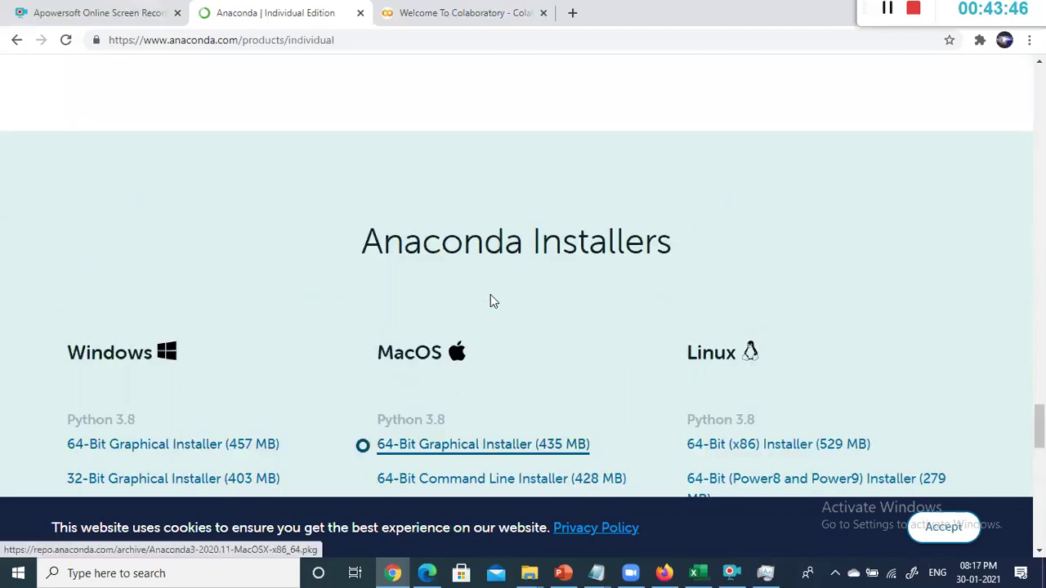
pyautogui.scroll(-5, 539, 260)
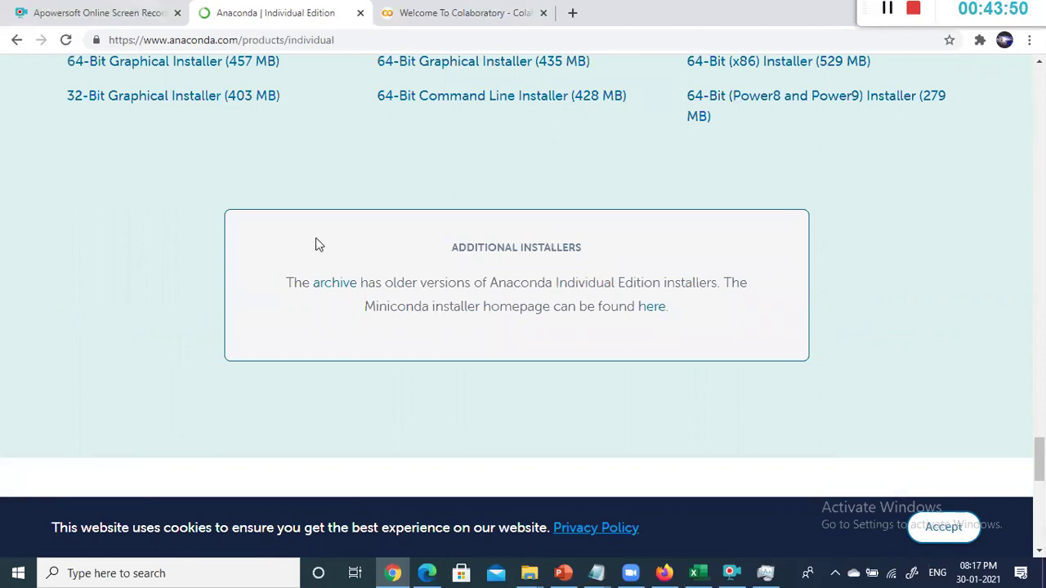
pyautogui.scroll(5, 315, 243)
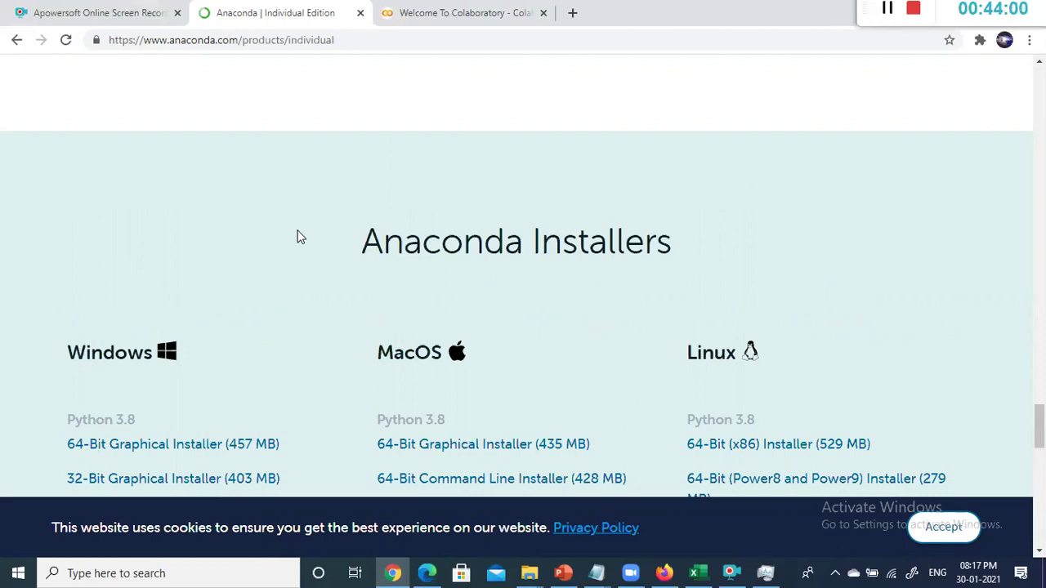
pyautogui.scroll(-5, 278, 258)
pyautogui.scroll(5, 286, 246)
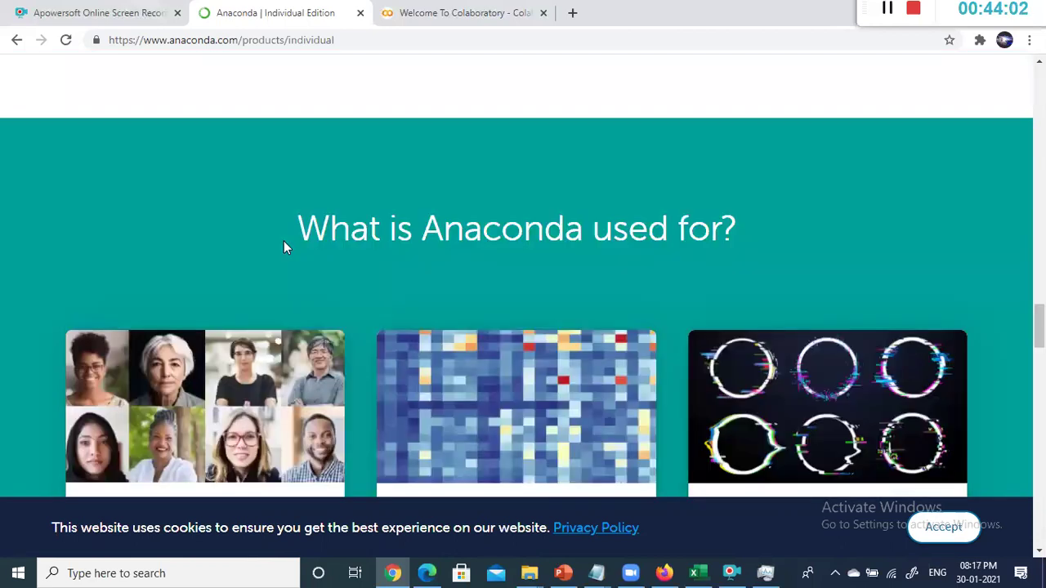
# Step: Return to the Colab notebook, check the NLPpackages file in Notepad, and go back to the notebook's empty code cell
pyautogui.click(401, 13)
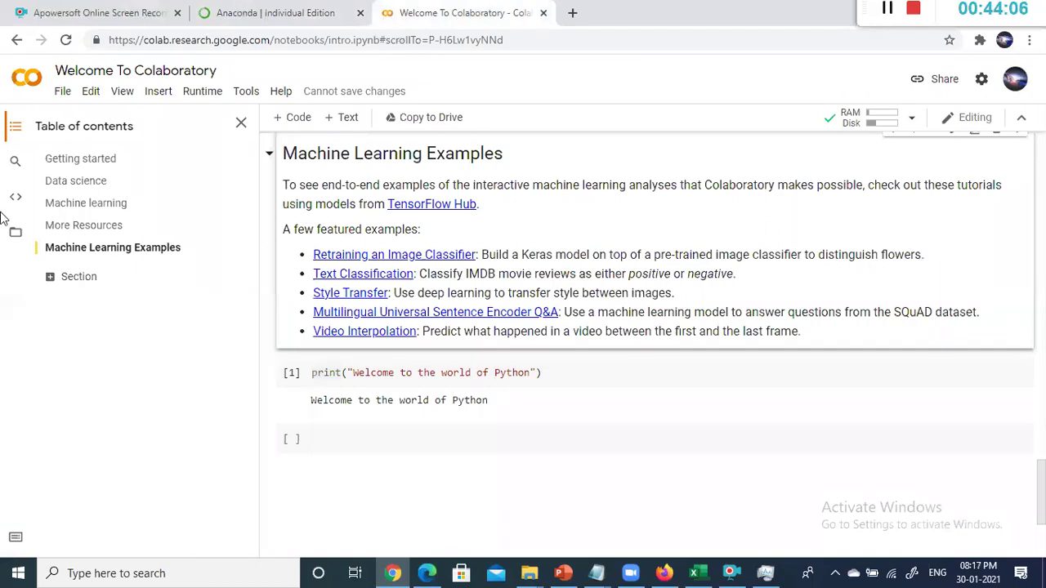
pyautogui.click(362, 439)
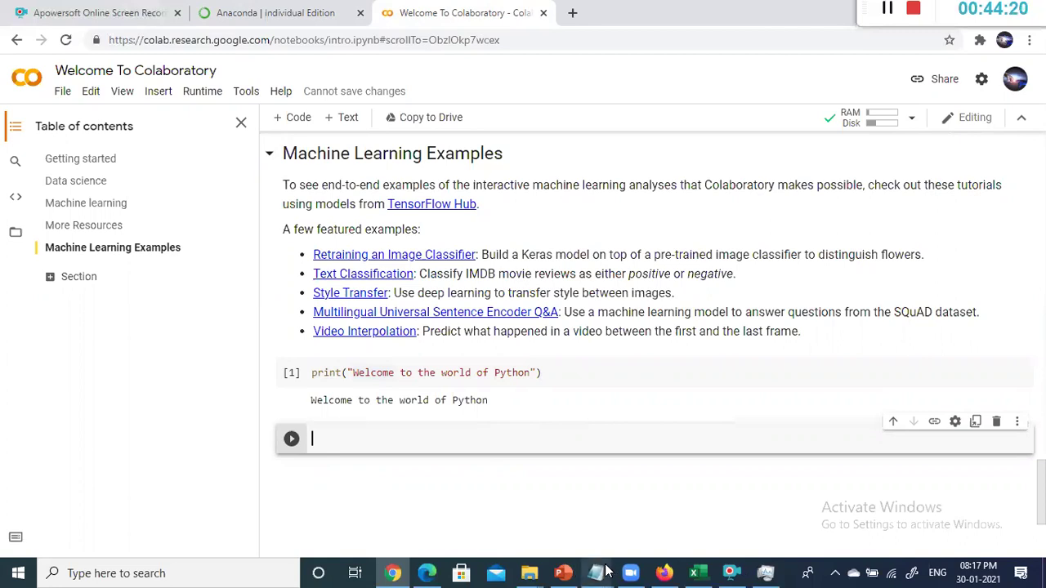
pyautogui.moveTo(595, 572)
pyautogui.click(539, 519)
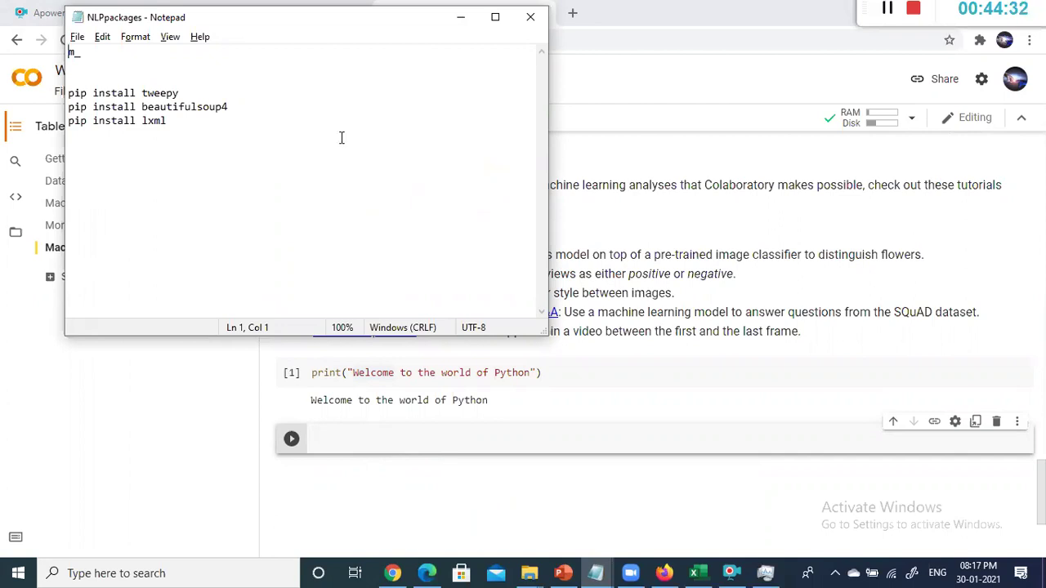
pyautogui.click(563, 394)
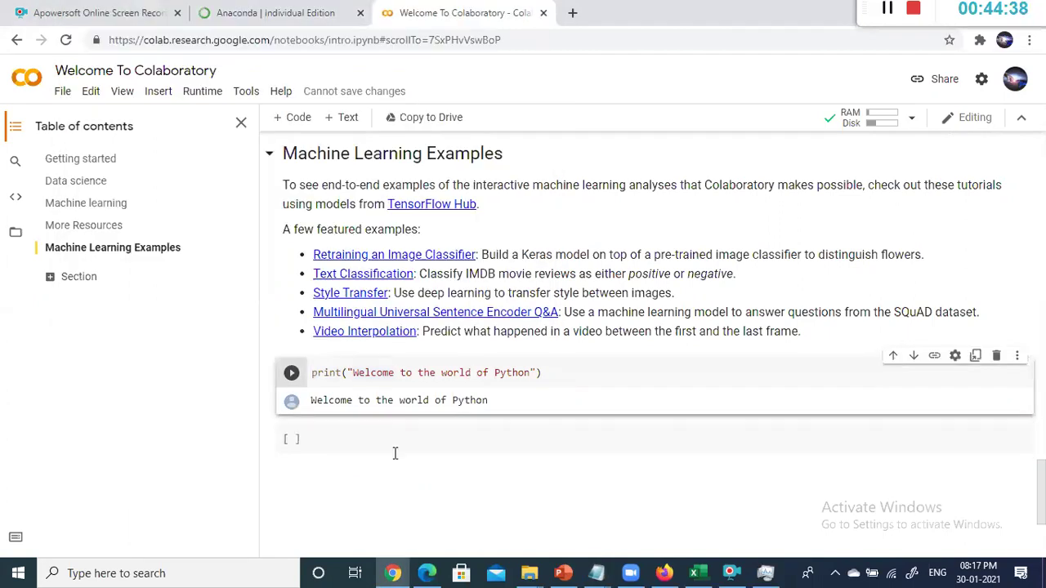
pyautogui.click(459, 439)
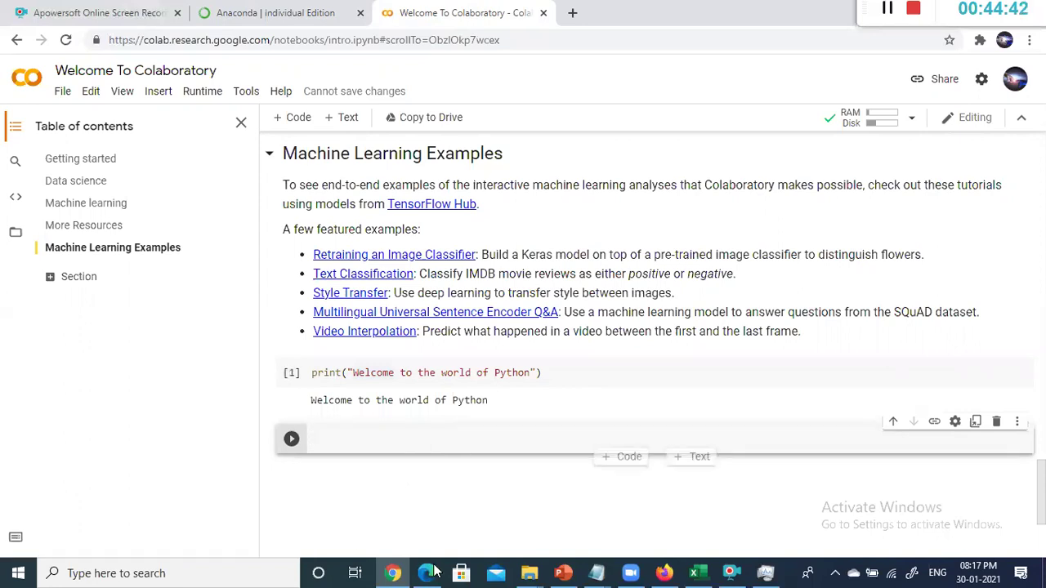
pyautogui.scroll(-3, 500, 349)
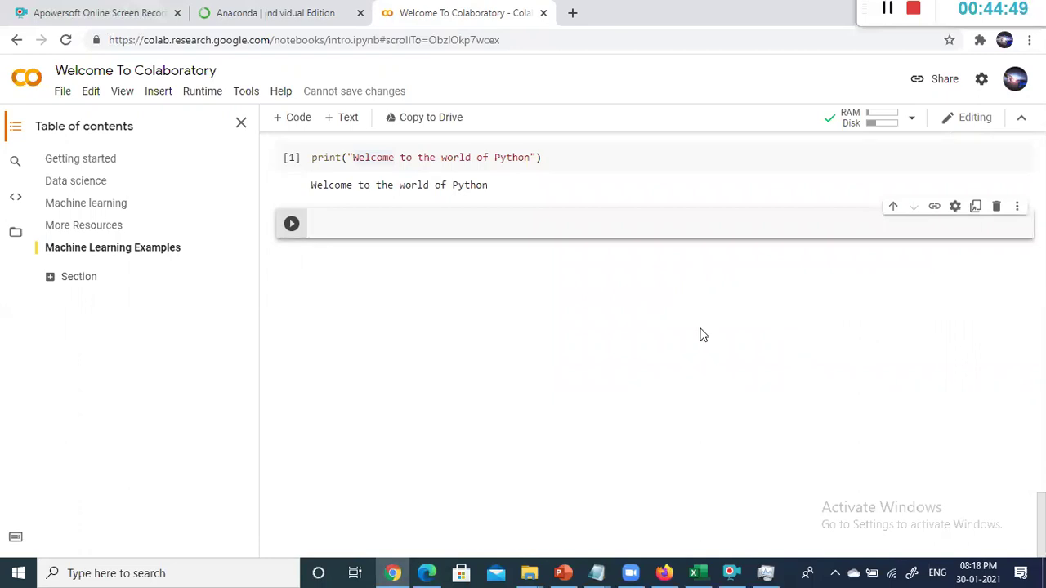
pyautogui.scroll(2, 701, 334)
pyautogui.scroll(1, 702, 335)
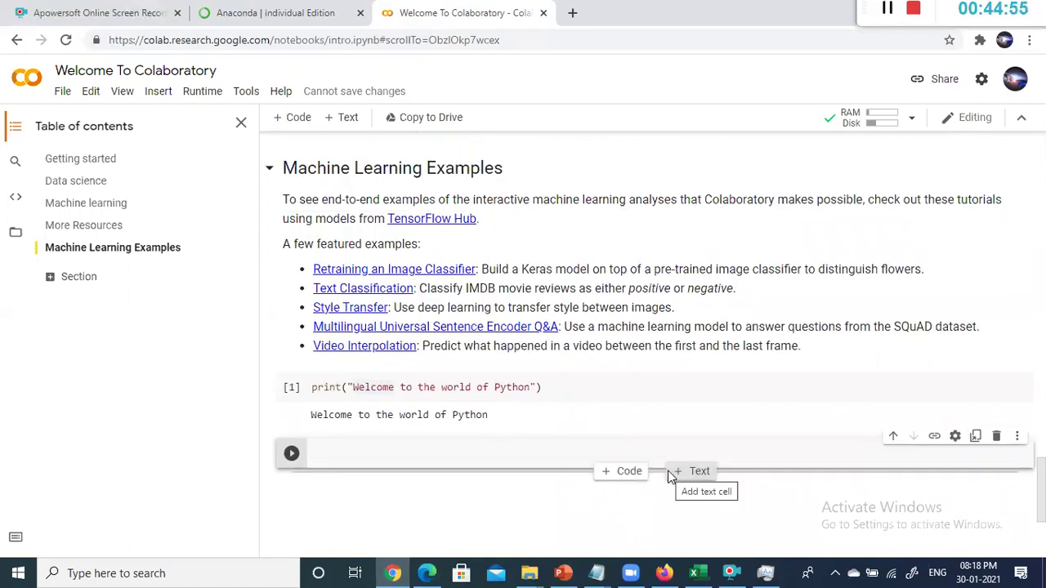
# Step: Switch to the untitled Notepad notes and highlight the R, RStudio and SAS University edition entries in turn
pyautogui.hotkey('alt', 'Tab')
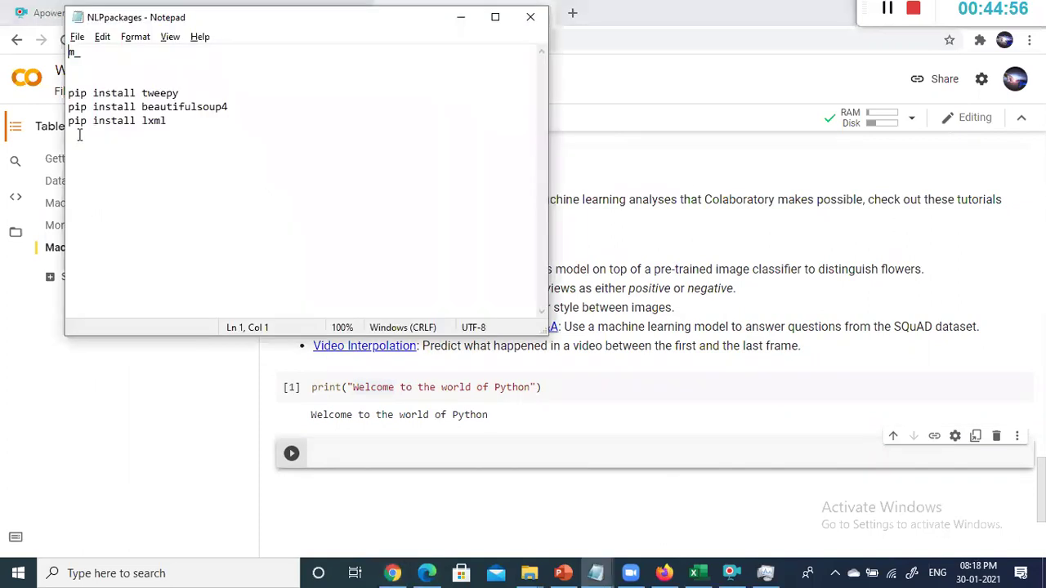
pyautogui.hotkey('alt', 'Tab')
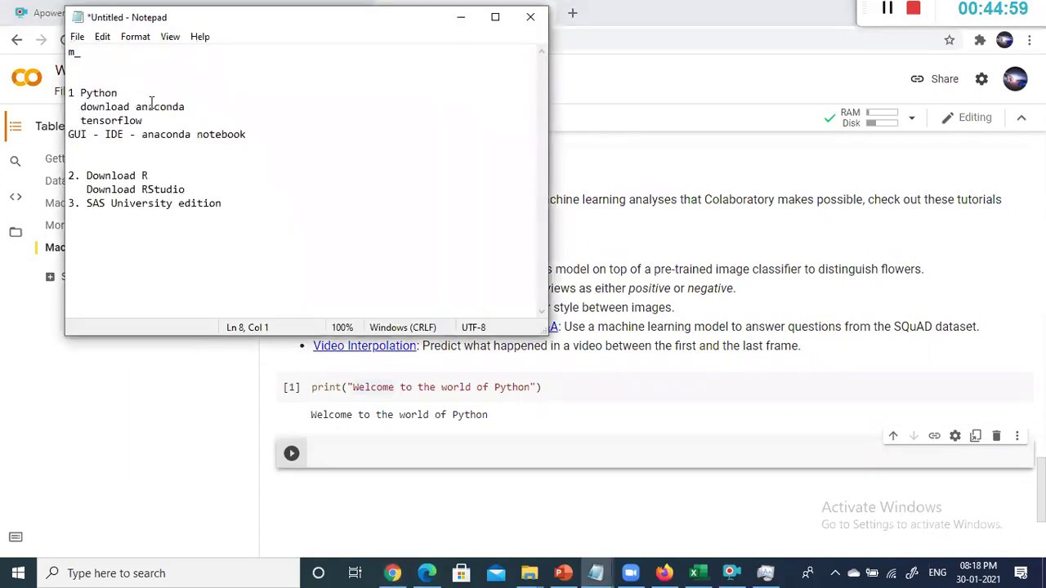
pyautogui.click(196, 103)
pyautogui.click(188, 178)
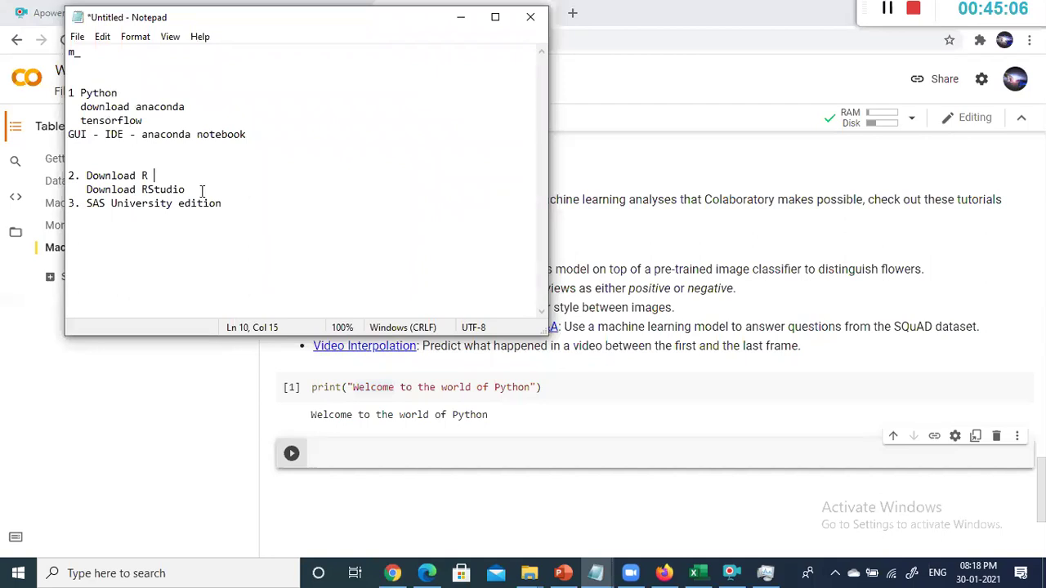
pyautogui.click(202, 191)
pyautogui.click(176, 175)
pyautogui.moveTo(154, 175); pyautogui.dragTo(122, 175)
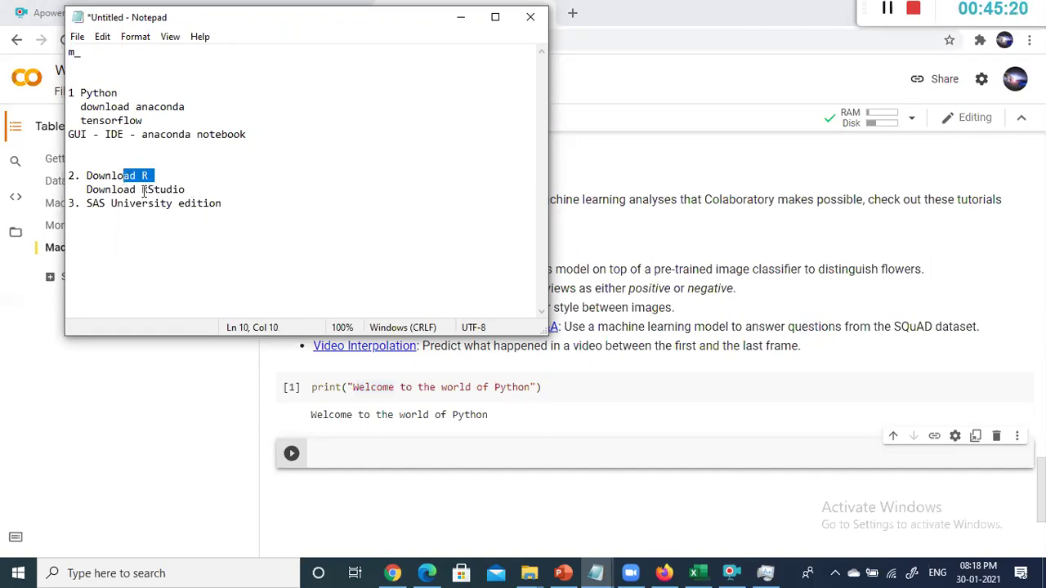
pyautogui.doubleClick(144, 189)
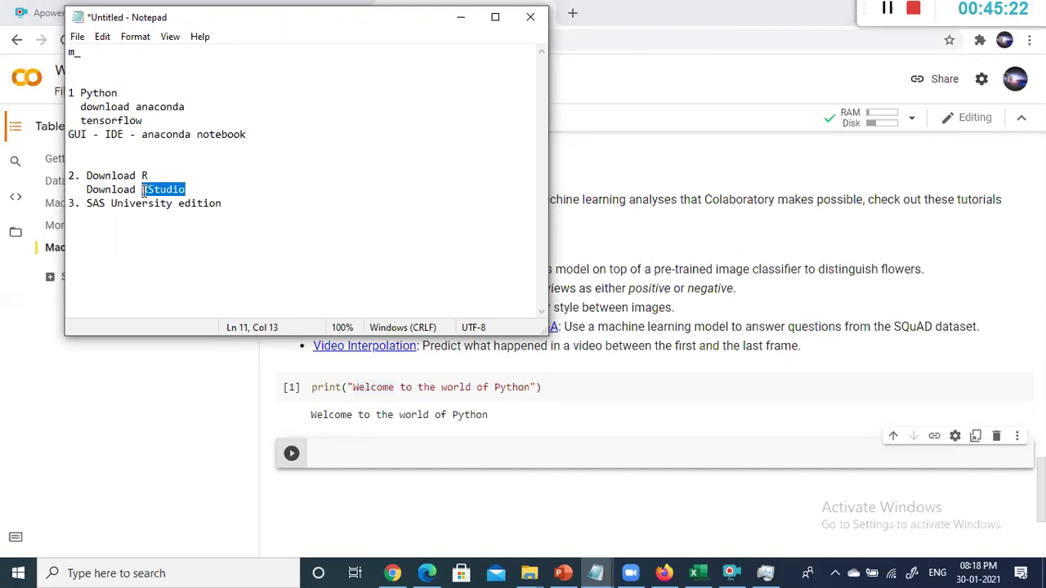
pyautogui.click(236, 202)
pyautogui.moveTo(236, 205); pyautogui.dragTo(16, 204)
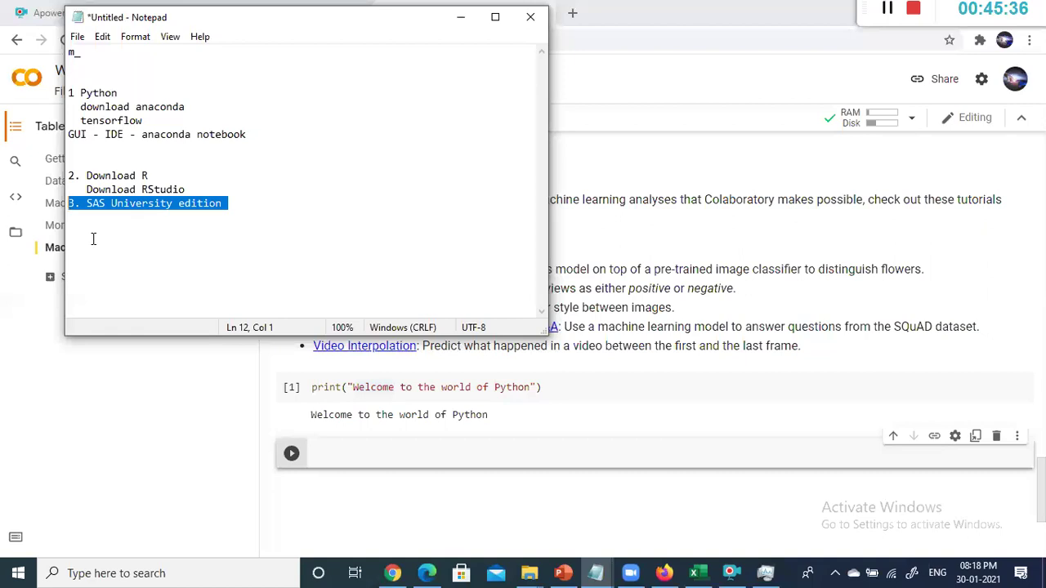
# Step: Add the heading "Big data stuff" below the SAS University edition line, separated by two blank lines
pyautogui.press('End')
pyautogui.press('Return')
pyautogui.press('Return')
pyautogui.press('Return')
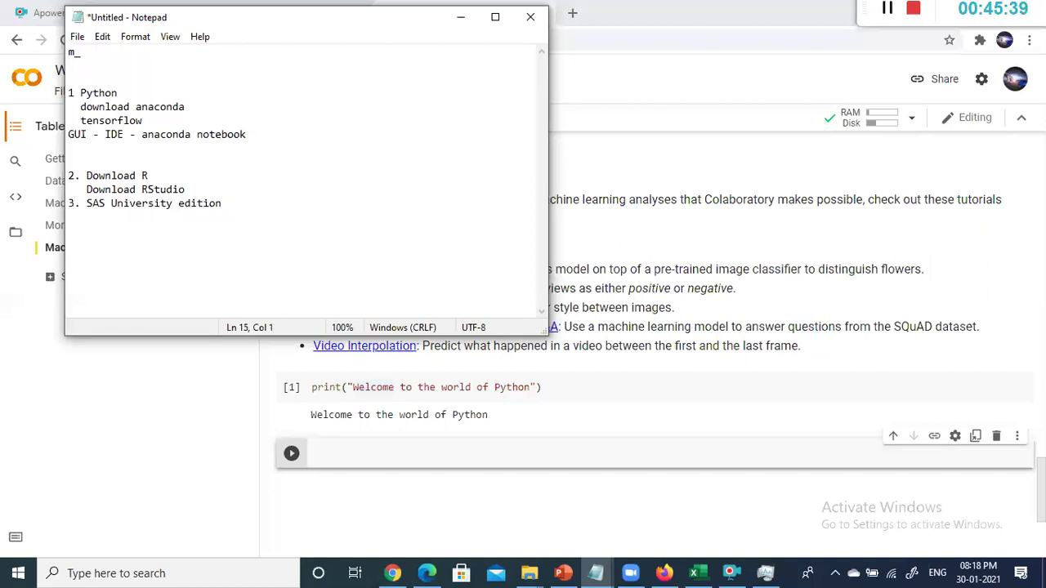
pyautogui.write('Big data stuff')
pyautogui.press('Return')
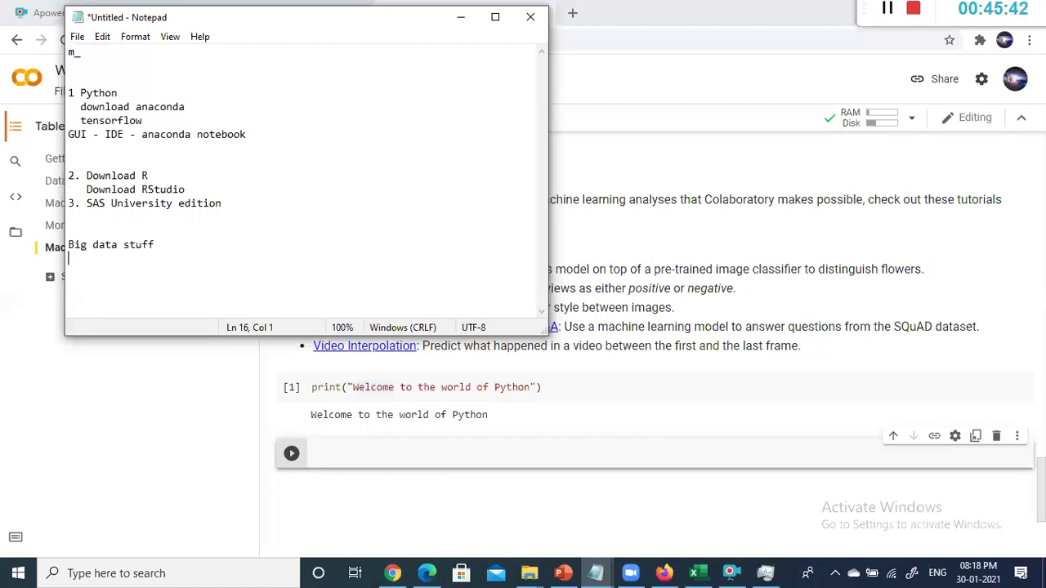
# Step: Write the entry "HDP sandbox -" under the Big data stuff heading
pyautogui.write('HDP san')
pyautogui.press('BackSpace')
pyautogui.write('d')
pyautogui.press('BackSpace')
pyautogui.write('ndbox -')
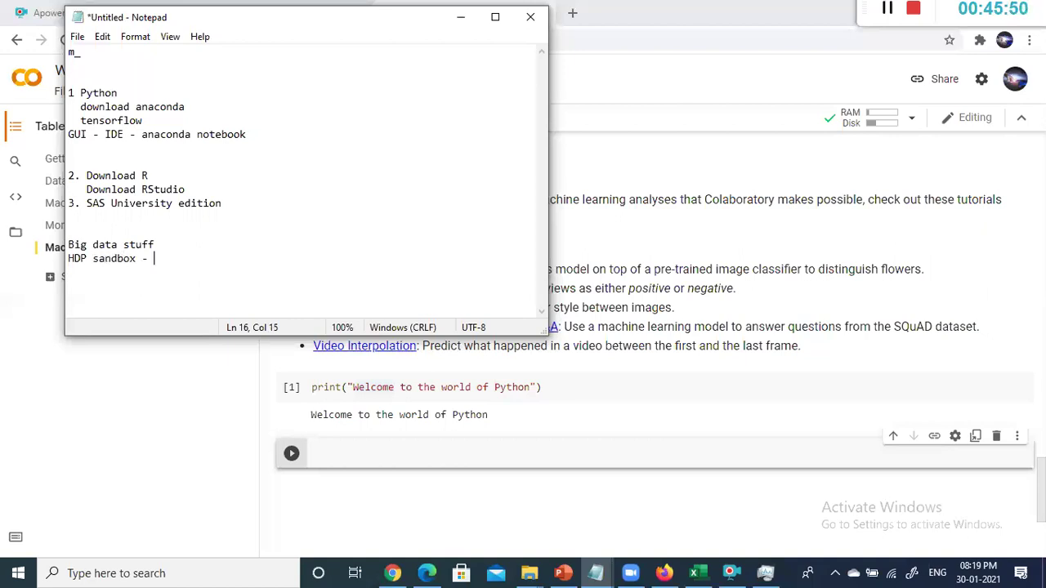
# Step: Note 40GB on the line under the HDP sandbox entry and briefly highlight both lines
pyautogui.press('Return')
pyautogui.write('5')
pyautogui.write('0')
pyautogui.write('GB')
pyautogui.press('Left')
pyautogui.press('Left')
pyautogui.press('Left')
pyautogui.press('BackSpace')
pyautogui.write('4')
pyautogui.press('End')
pyautogui.press('Return')
pyautogui.press('Return')
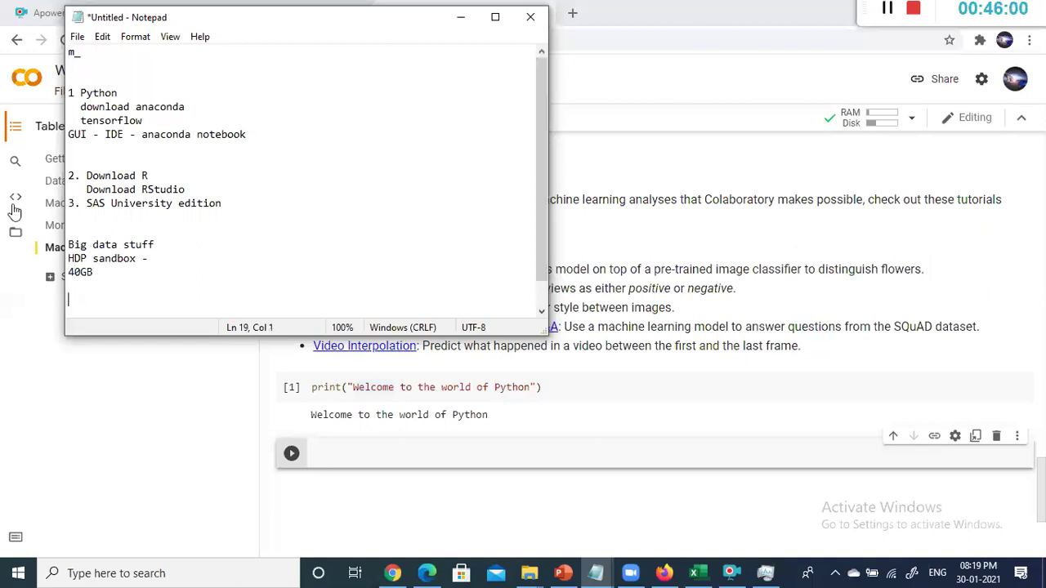
pyautogui.keyDown('shift'); pyautogui.click(64, 258); pyautogui.keyUp('shift')
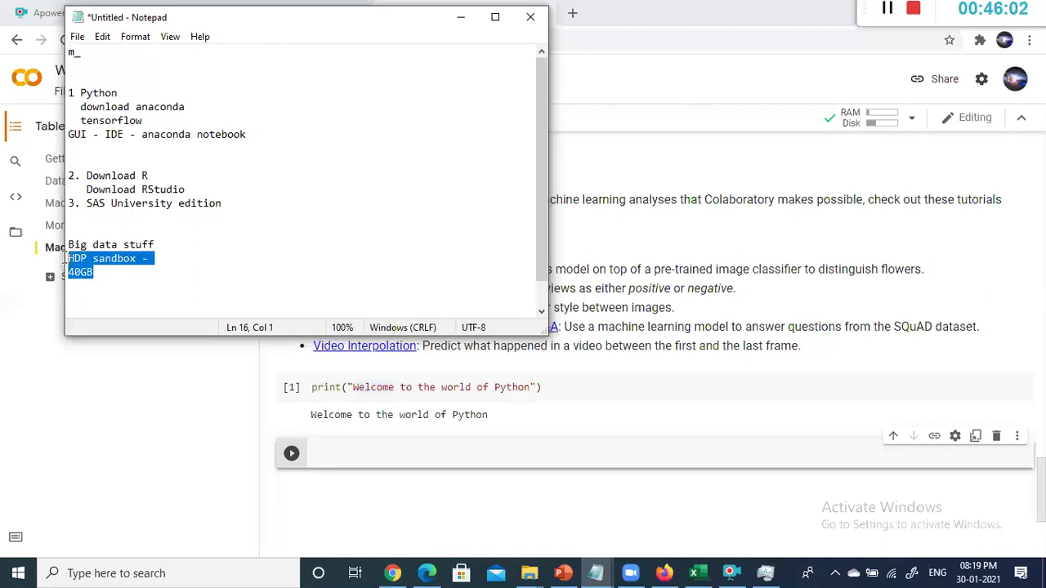
pyautogui.click(104, 298)
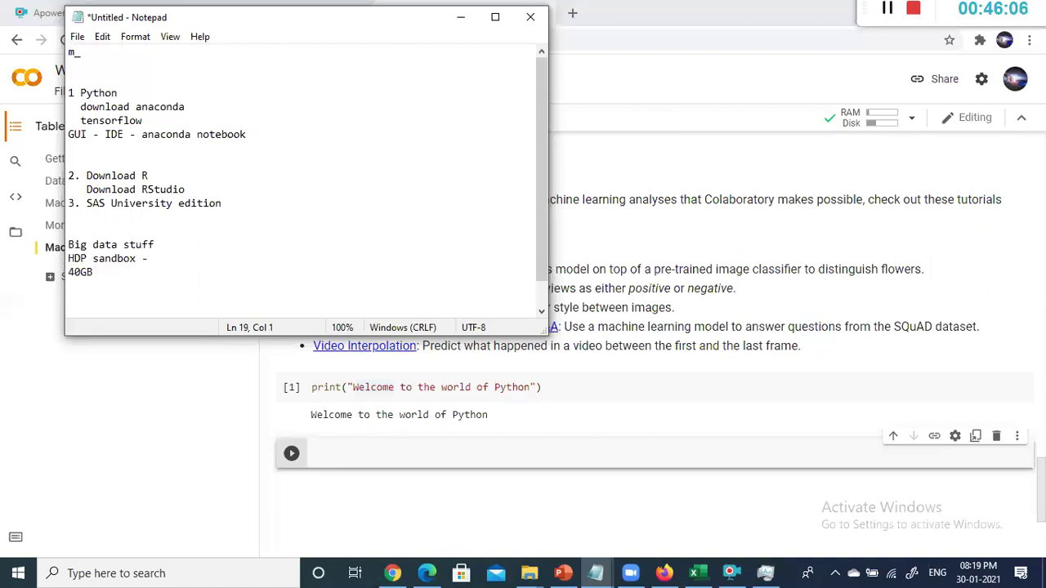
# Step: Add the lines "virtual box" and "vmware free -" below the 40GB note, separated by a blank line
pyautogui.write('virtual box')
pyautogui.press('Return')
pyautogui.write('vmware')
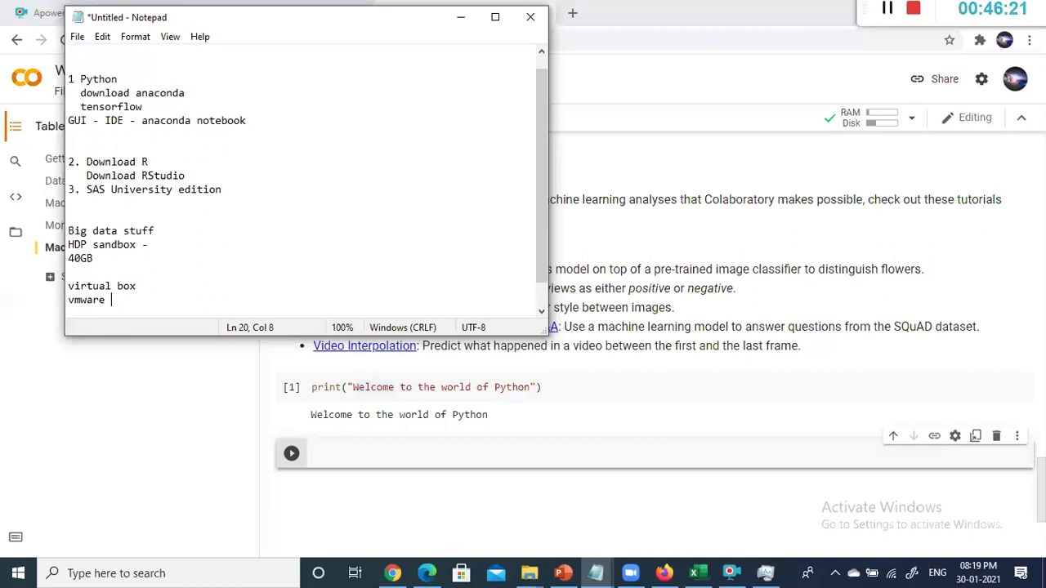
pyautogui.write('free')
pyautogui.write('-')
# Step: Show the desktop and launch VMware Workstation 12 Player, keeping only one of its windows open
pyautogui.press('super+d')
pyautogui.click(91, 478)
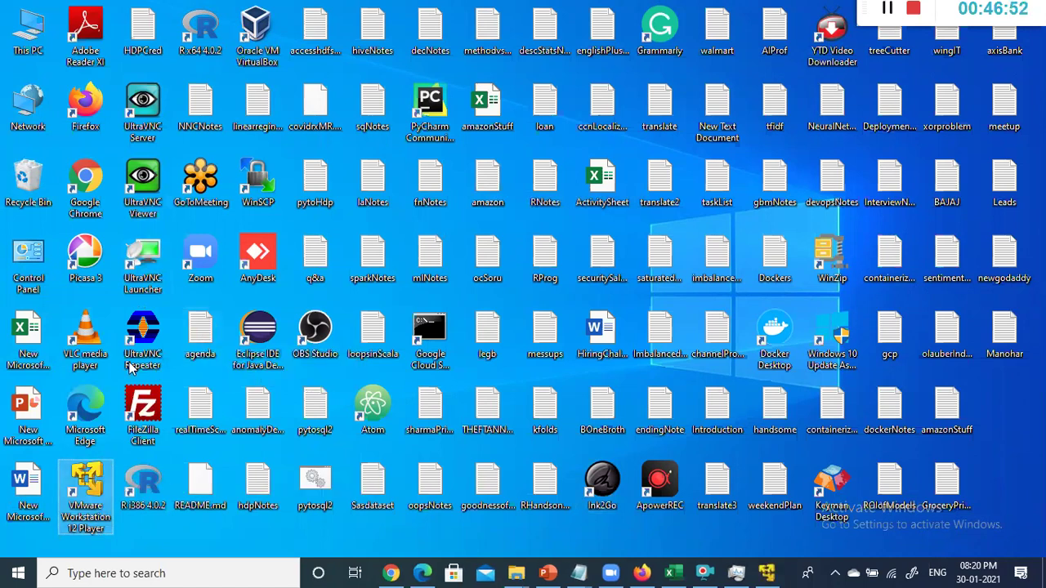
pyautogui.doubleClick(90, 482)
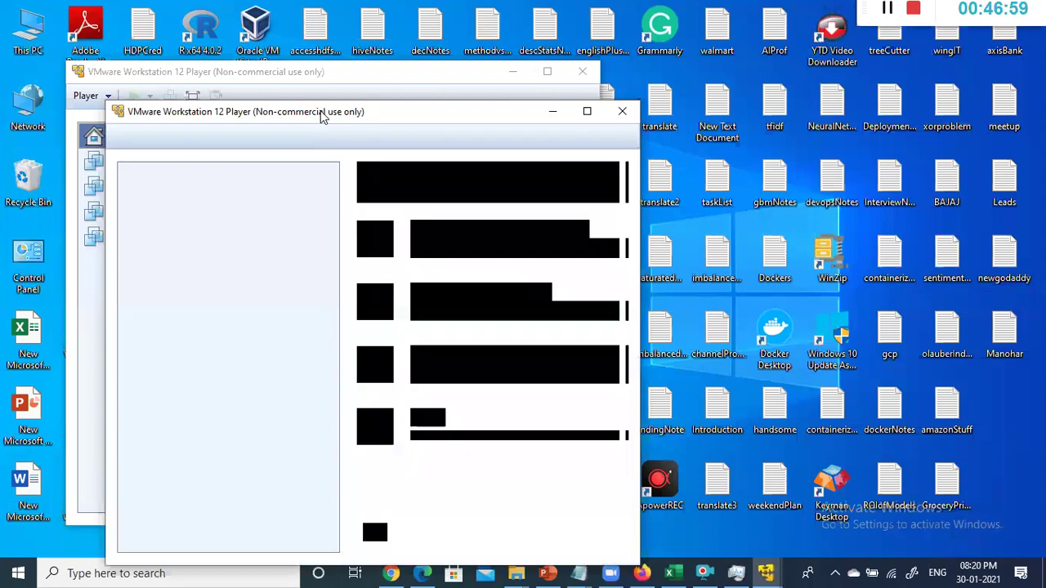
pyautogui.click(621, 112)
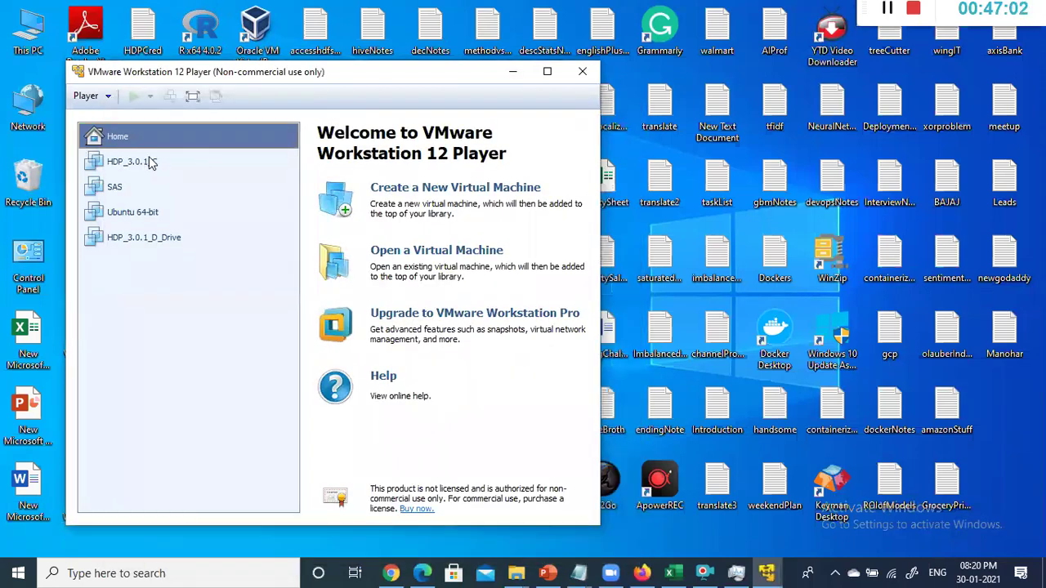
# Step: View the details of the HDP_3.0.1_C, SAS and Ubuntu 64-bit virtual machines in turn
pyautogui.click(149, 163)
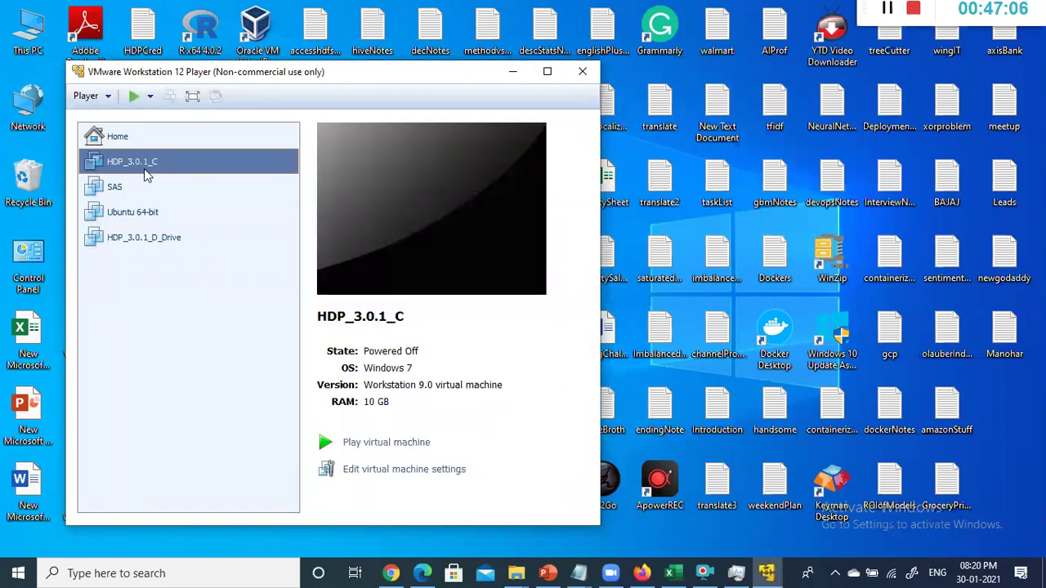
pyautogui.click(116, 190)
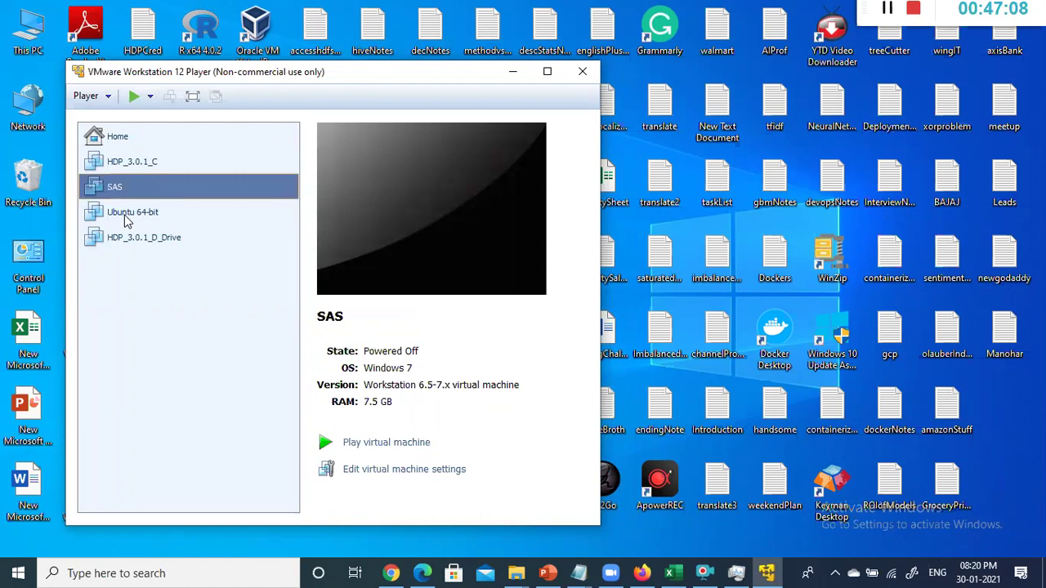
pyautogui.click(127, 214)
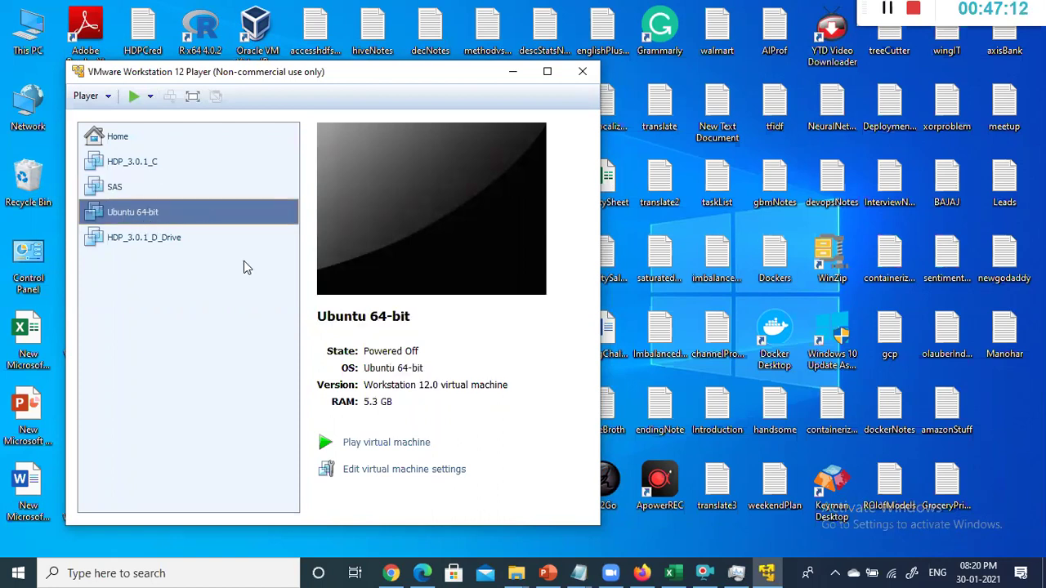
# Step: Examine the memory and processor settings of the HDP_3.0.1_C virtual machine, then cancel and minimise VMware Player
pyautogui.click(127, 168)
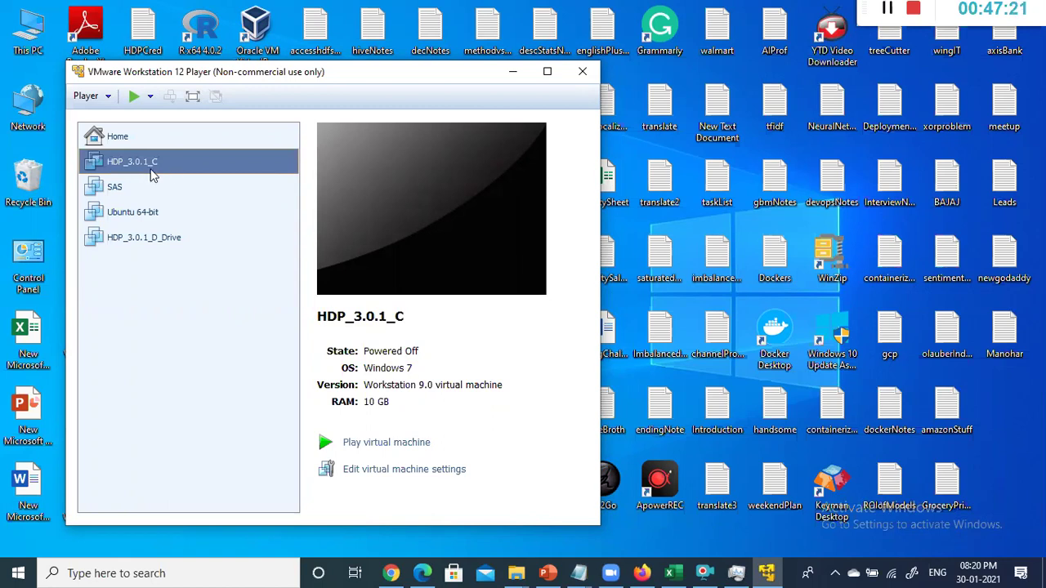
pyautogui.rightClick(151, 176)
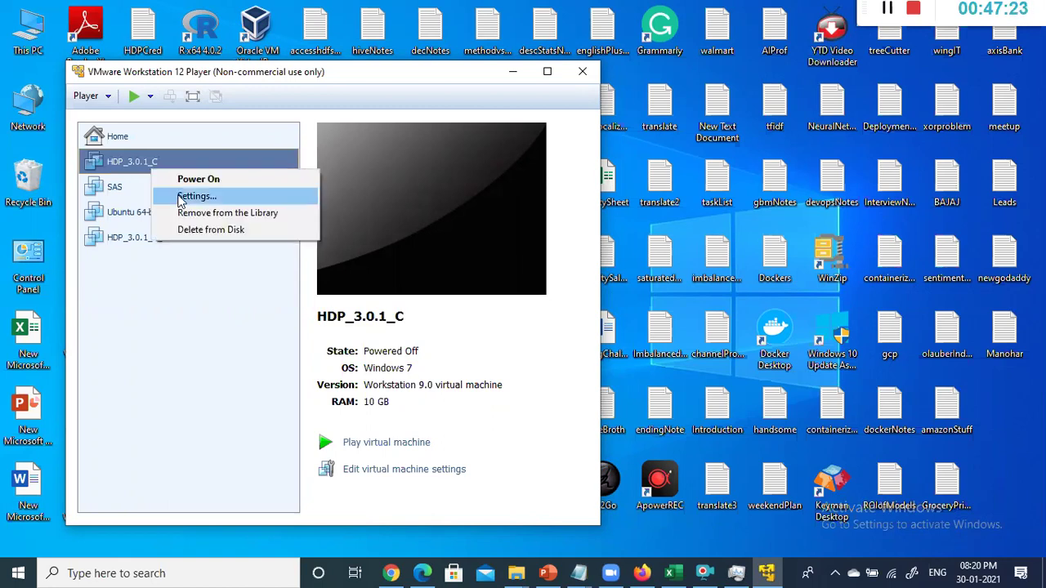
pyautogui.click(176, 196)
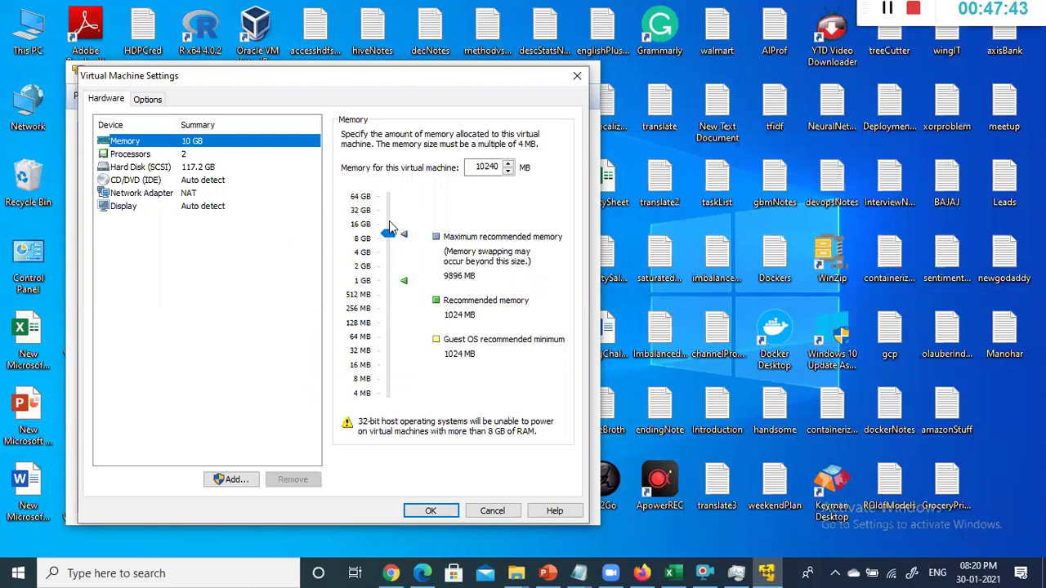
pyautogui.click(157, 160)
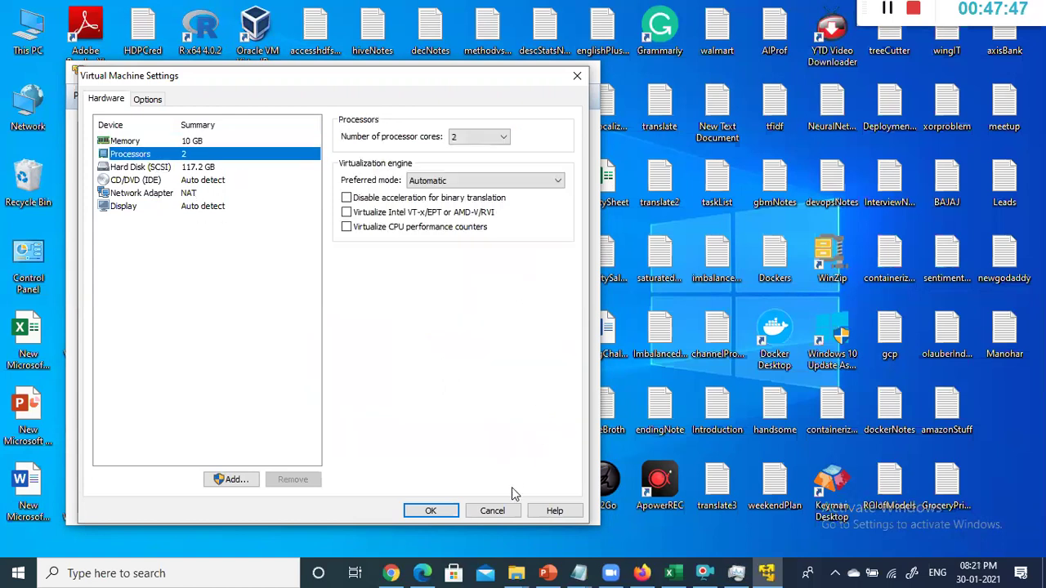
pyautogui.click(492, 511)
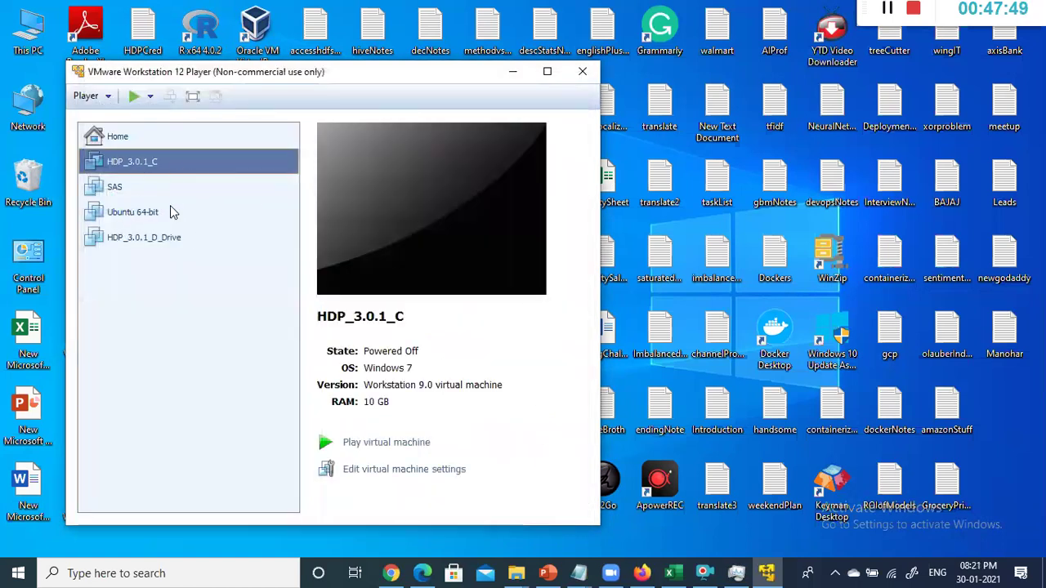
pyautogui.click(512, 72)
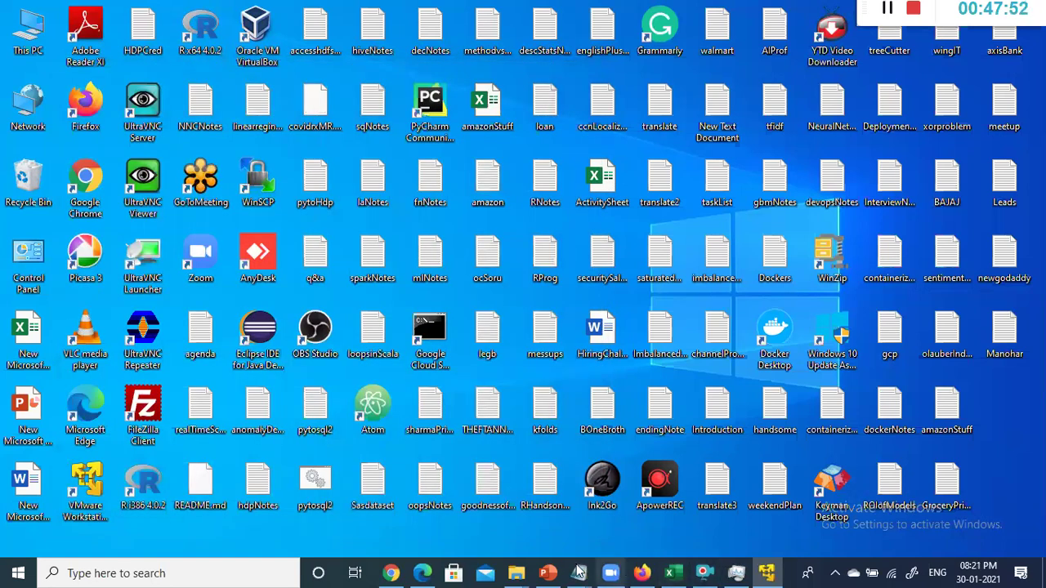
# Step: Switch back to the Notepad notes to review the software list, then minimise them
pyautogui.hotkey('alt', 'Tab')
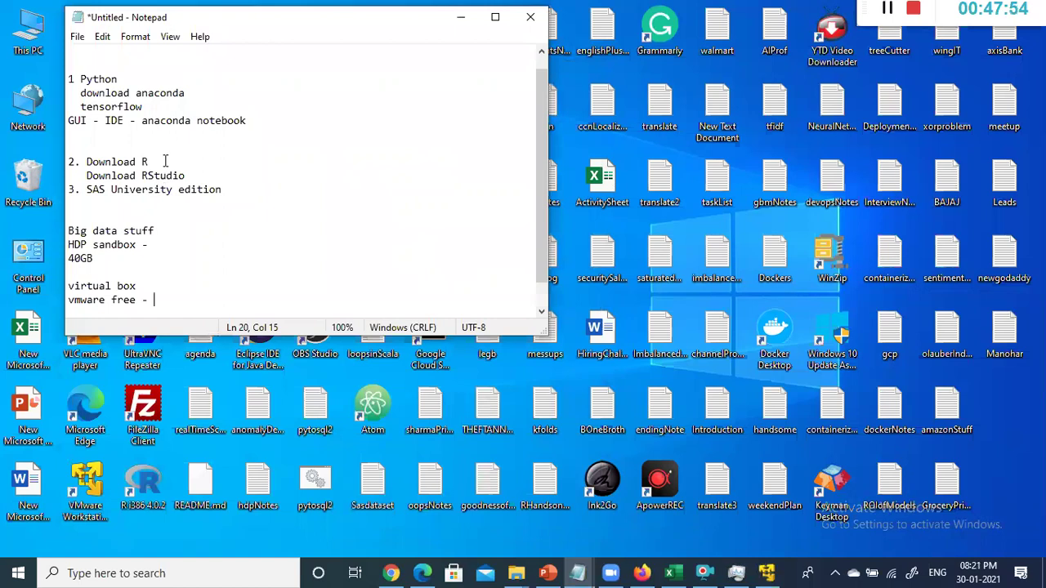
pyautogui.click(188, 96)
pyautogui.click(217, 175)
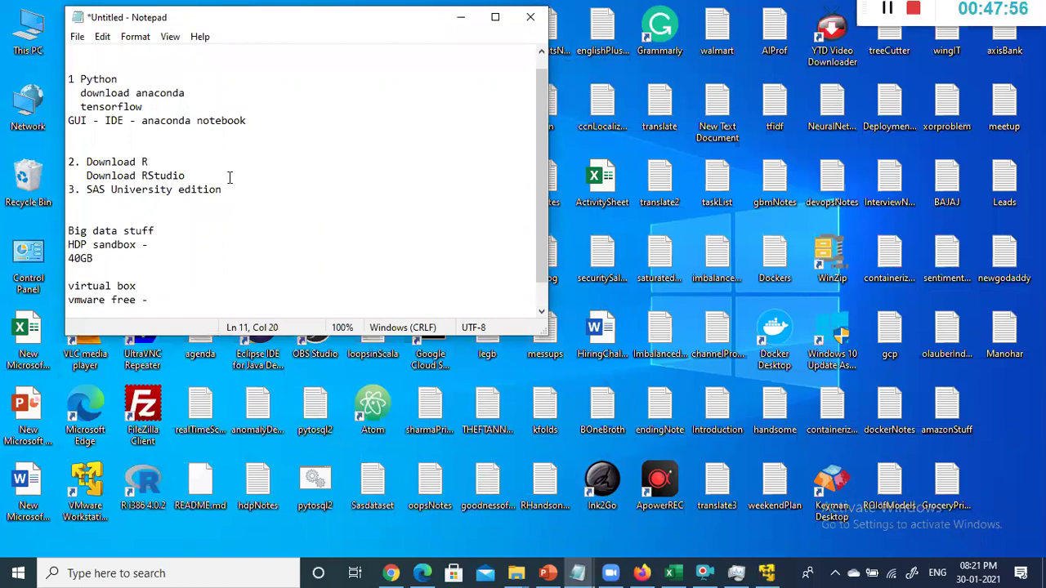
pyautogui.click(456, 28)
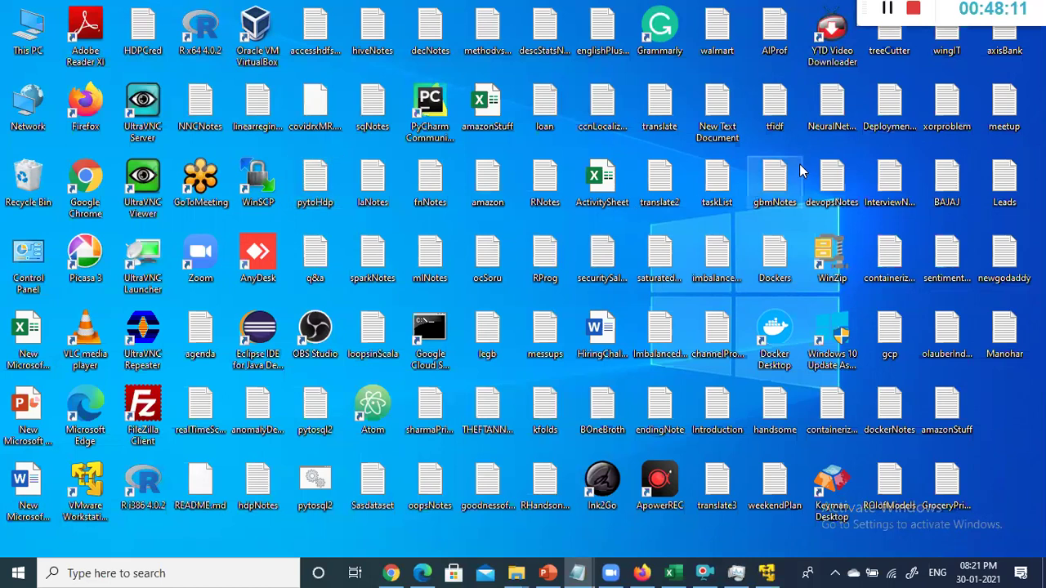
# Step: Stop the screen recording and minimise the Save recording window with its preview playback paused
pyautogui.click(900, 24)
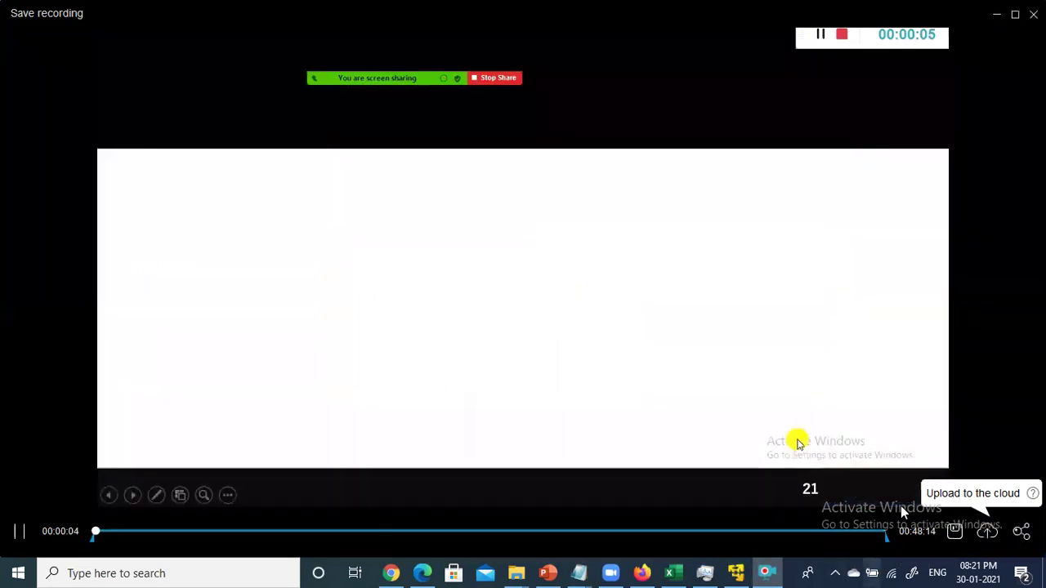
pyautogui.click(996, 15)
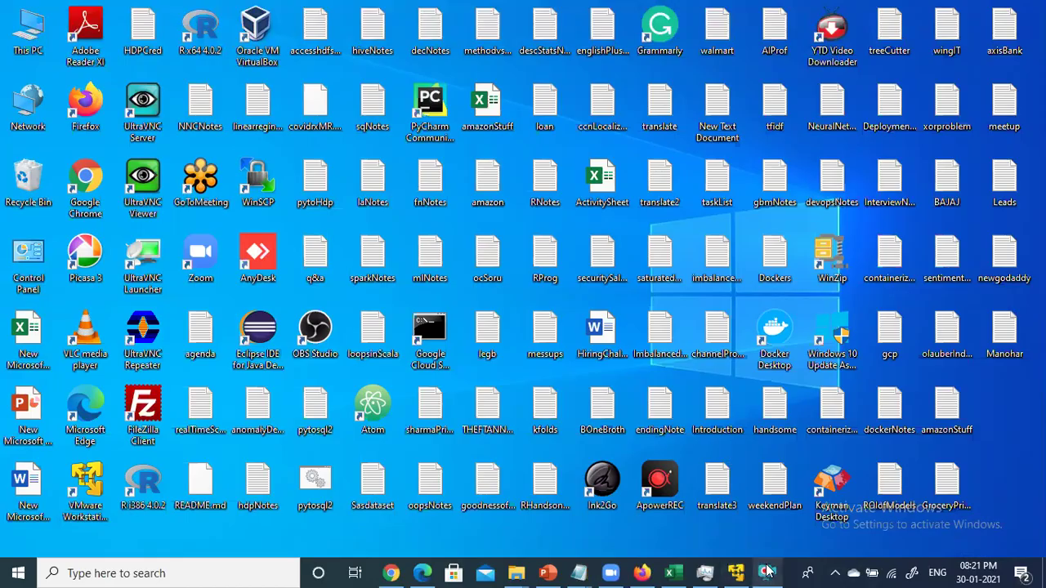
pyautogui.moveTo(766, 572)
pyautogui.click(752, 505)
pyautogui.click(20, 533)
pyautogui.click(996, 14)
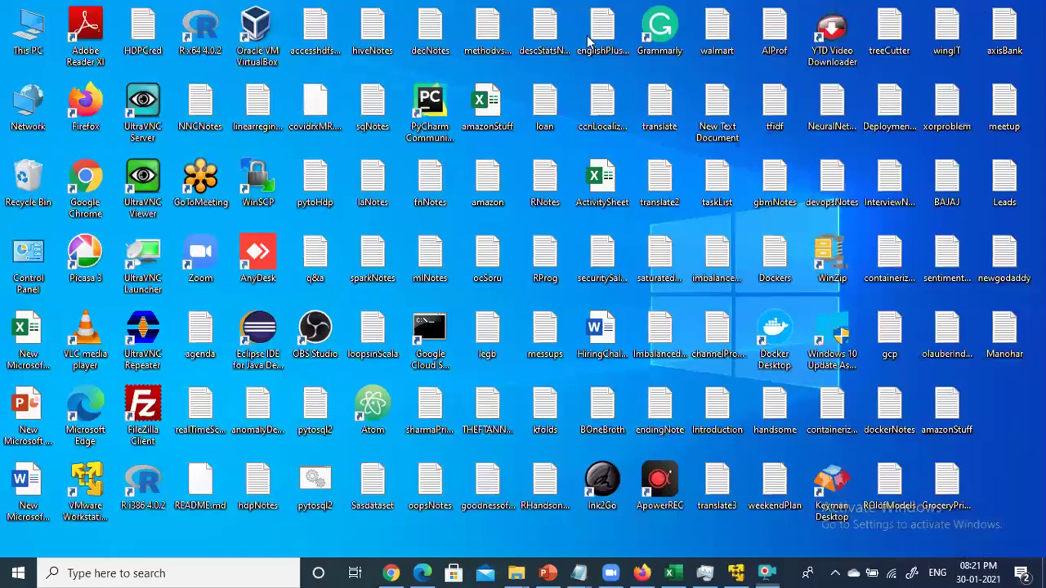